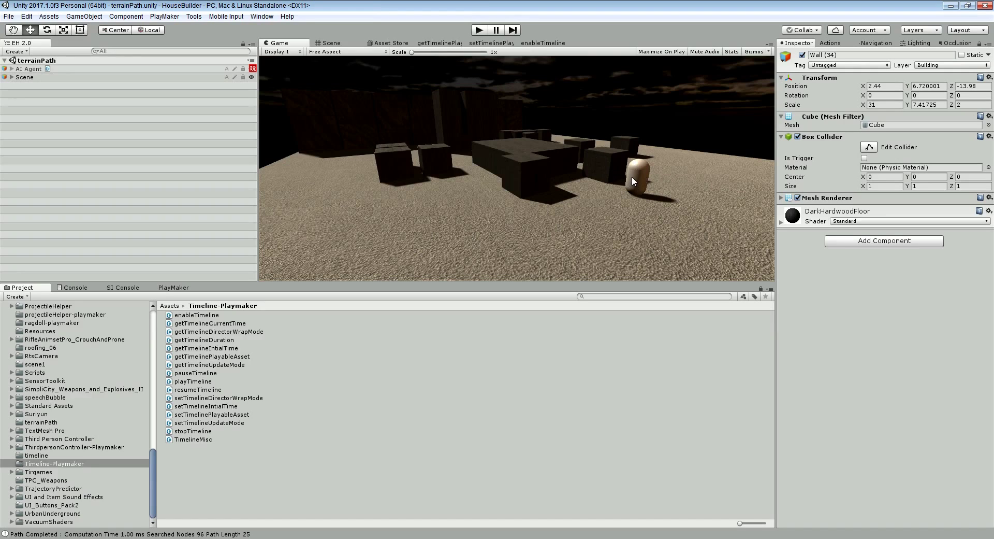
Test the scene in play mode by sending the agent to a new floor spot, then stop.
click(479, 31)
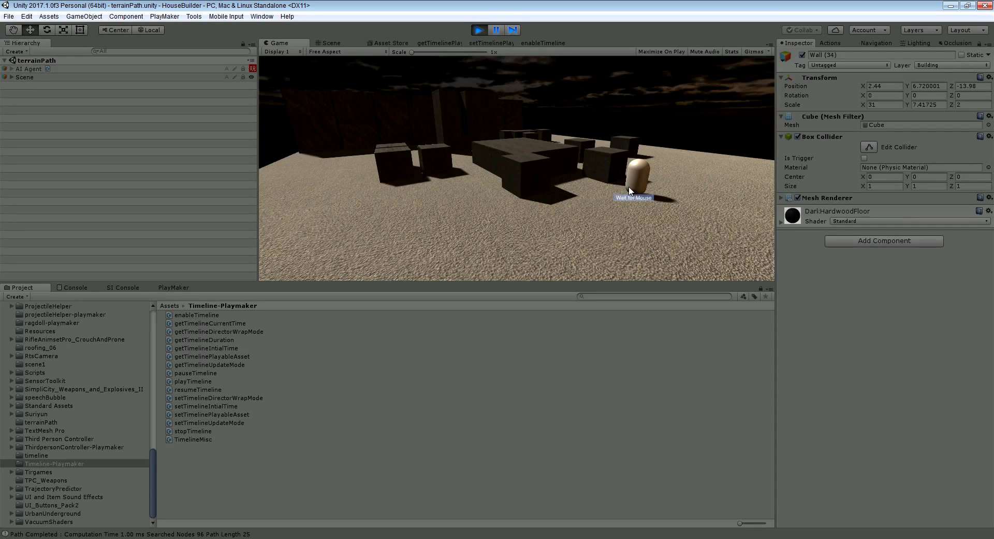
click(420, 235)
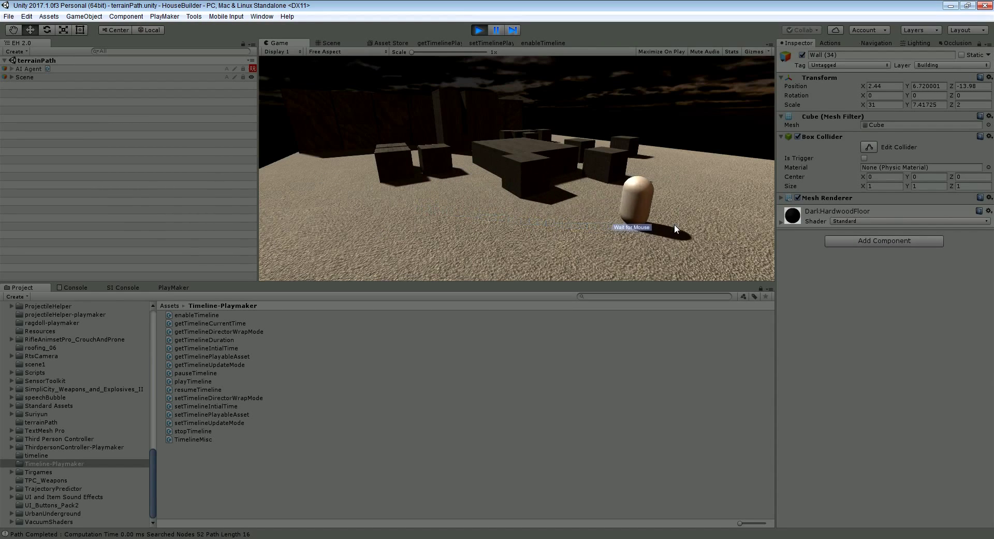
click(479, 29)
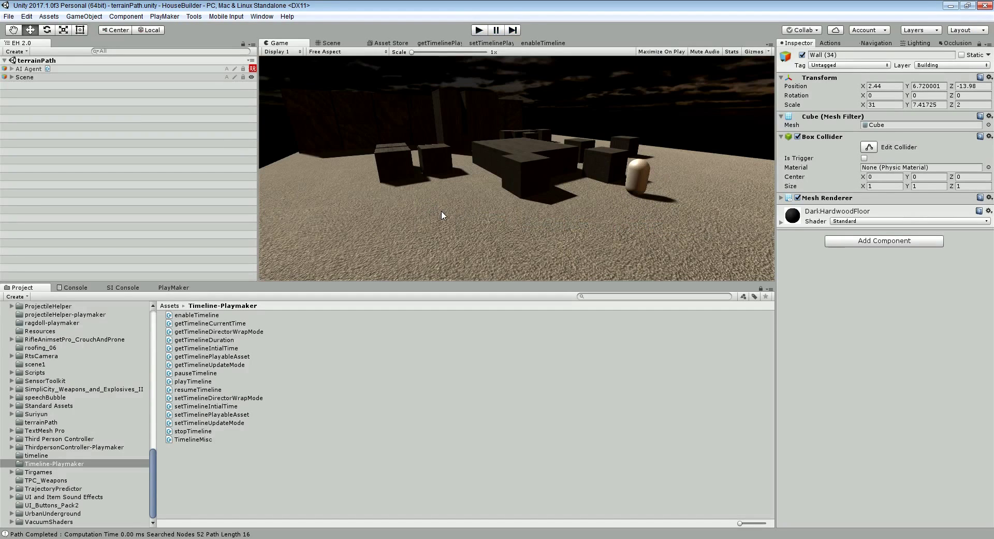
Add a Sphere from the Hierarchy's 3D Object menu and deselect it.
right_click(40, 95)
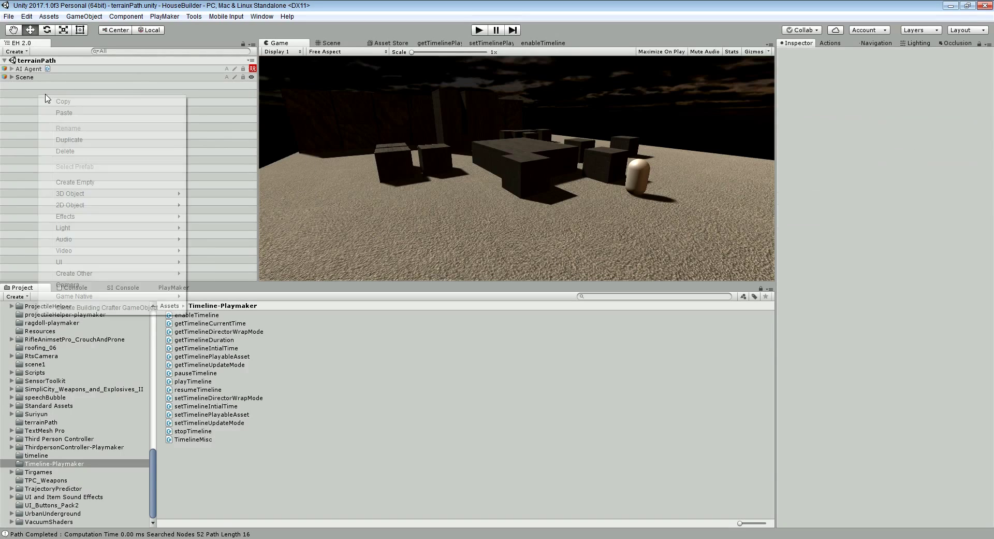
mouse_move(151, 198)
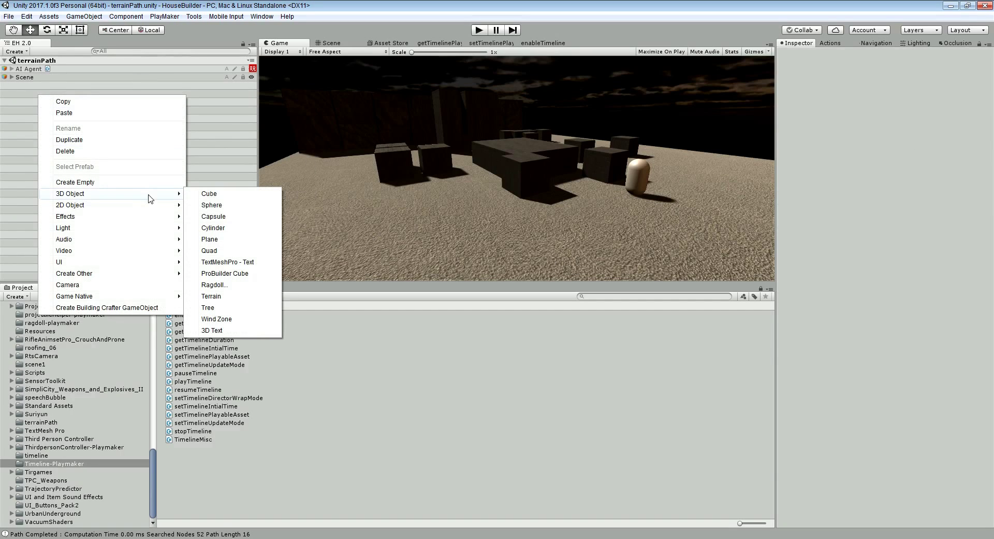
click(212, 205)
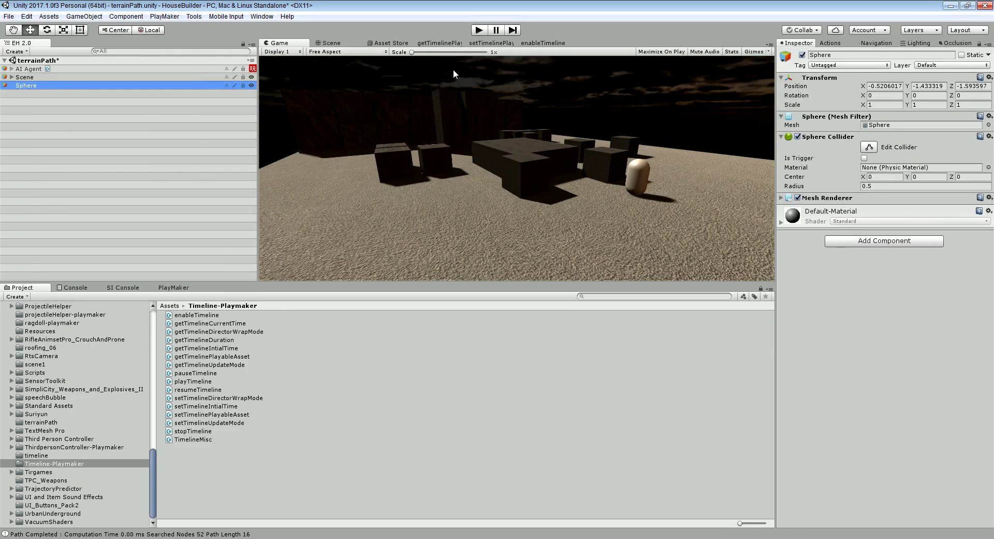
click(21, 106)
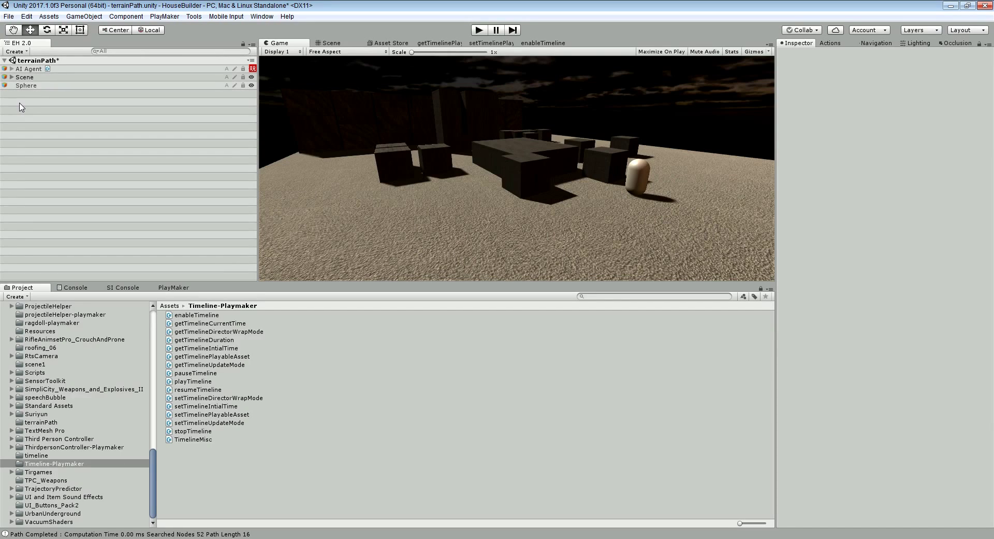
Create an empty GameObject named Timeline, then browse the editor's top menus.
right_click(18, 99)
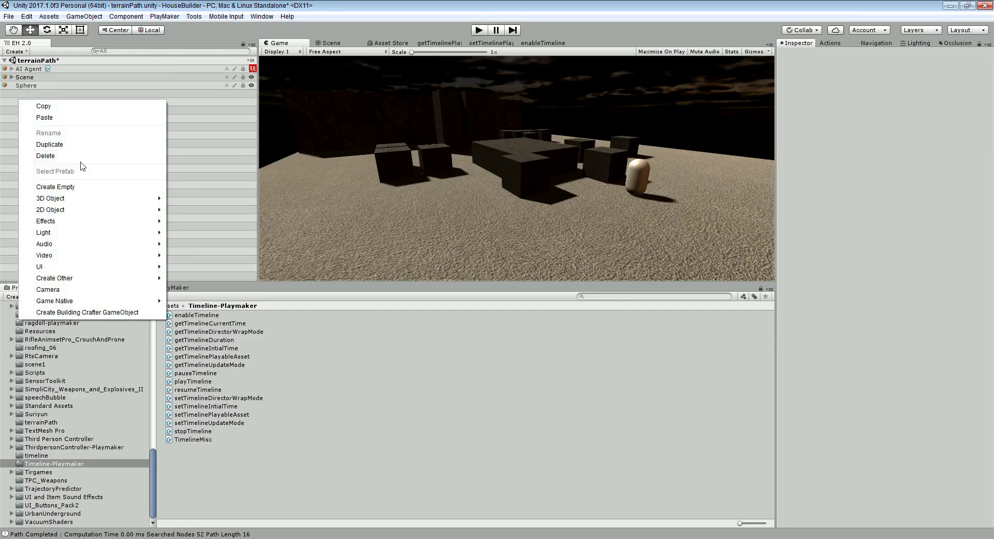
click(83, 185)
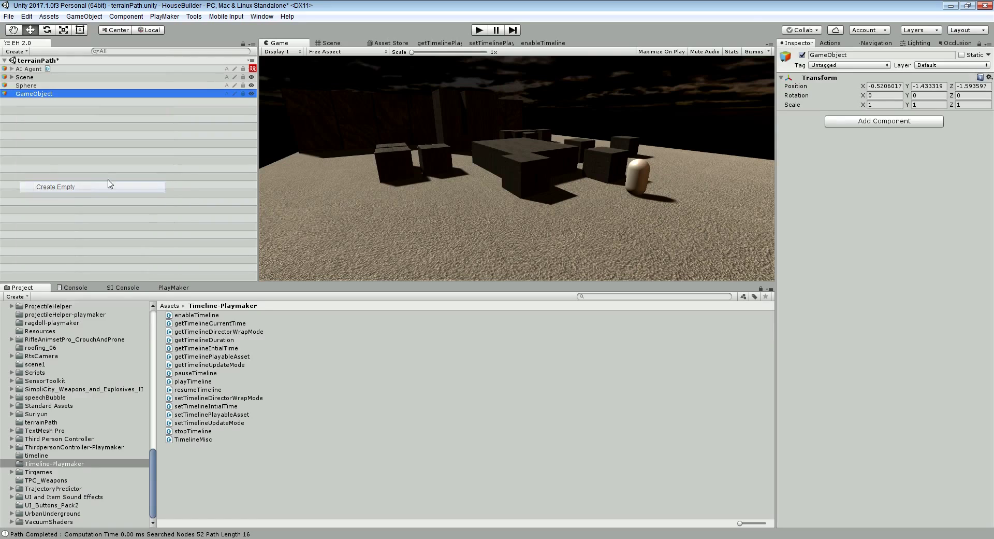
click(854, 55)
text(Time)
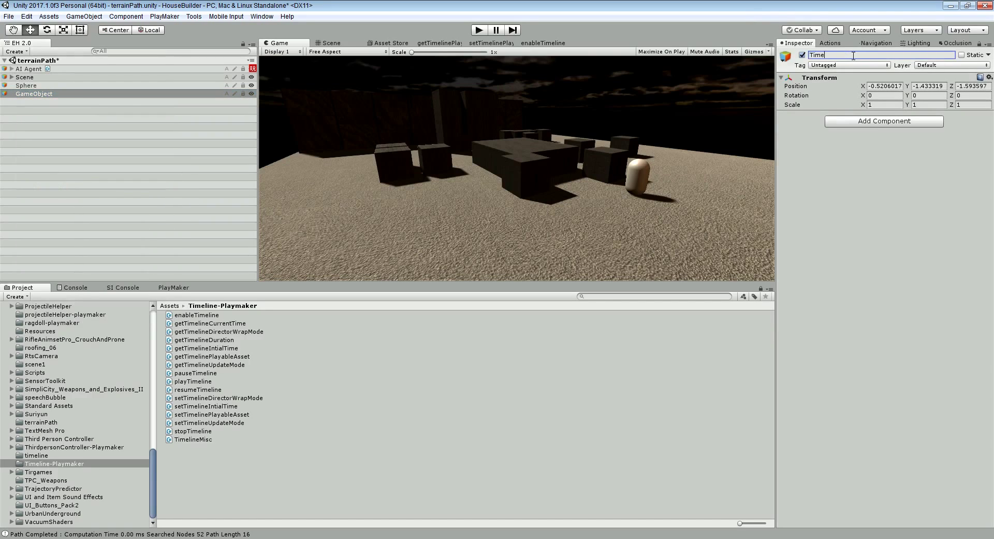
text(line)
key(Return)
click(124, 16)
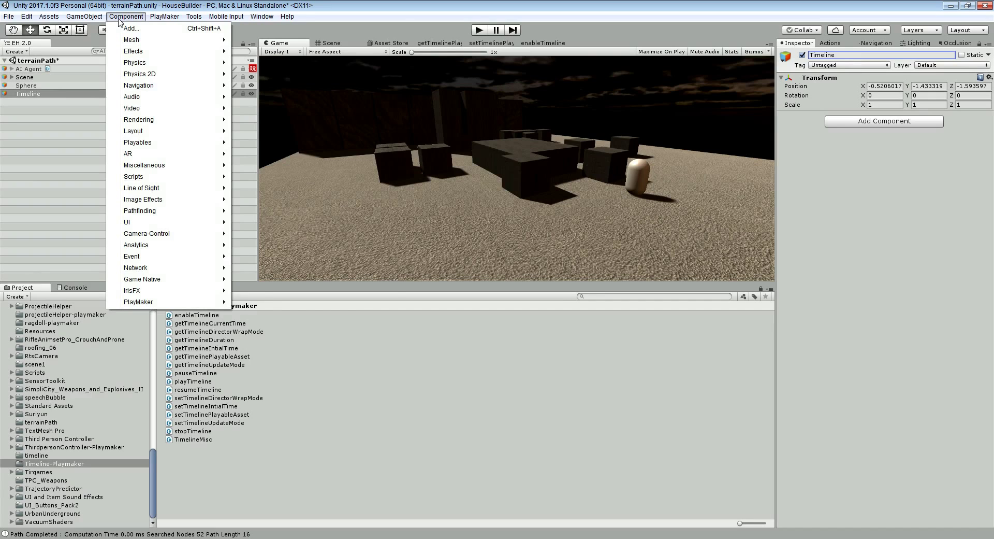
mouse_move(262, 16)
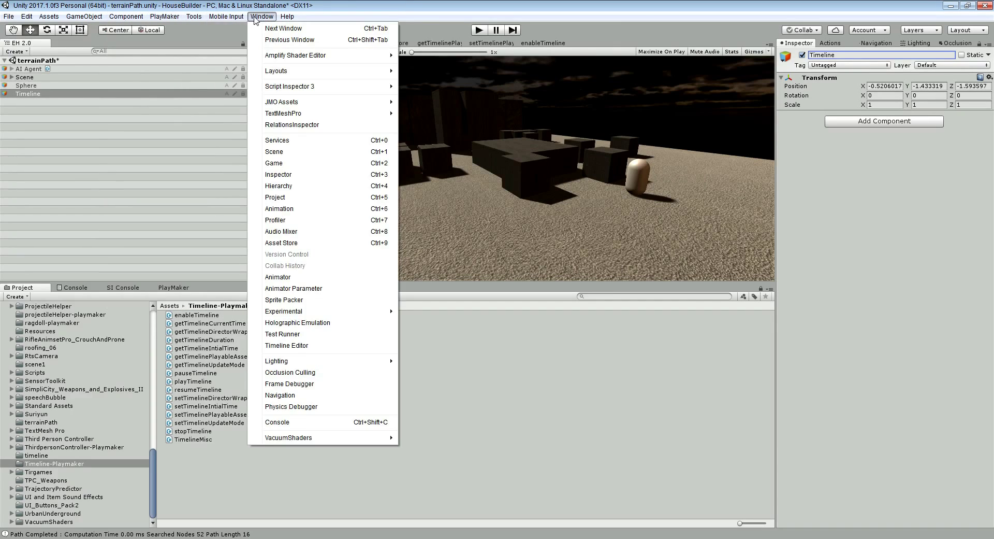
Dock the Timeline Editor in the lower panel and start a new timeline for the Timeline object.
click(286, 345)
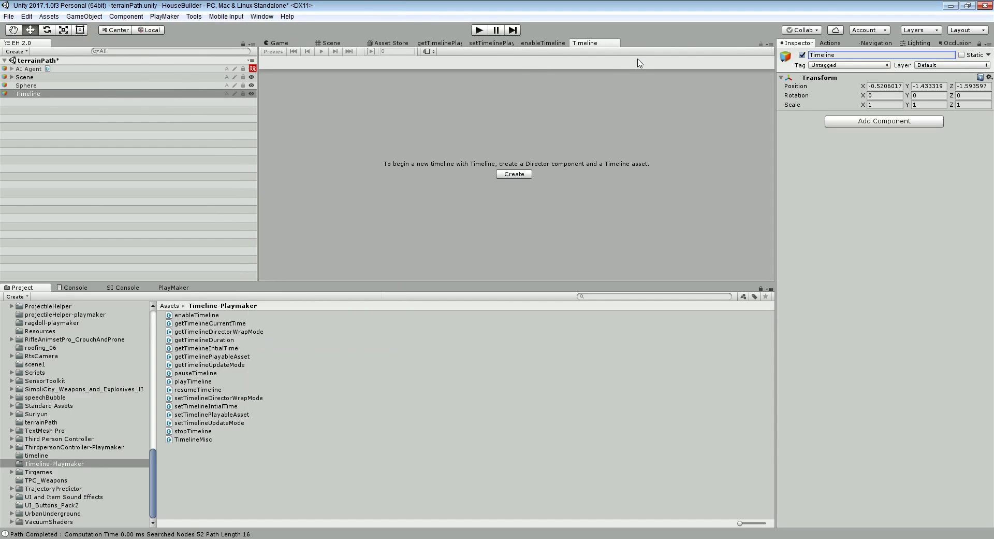
click(593, 43)
drag(592, 41, 224, 286)
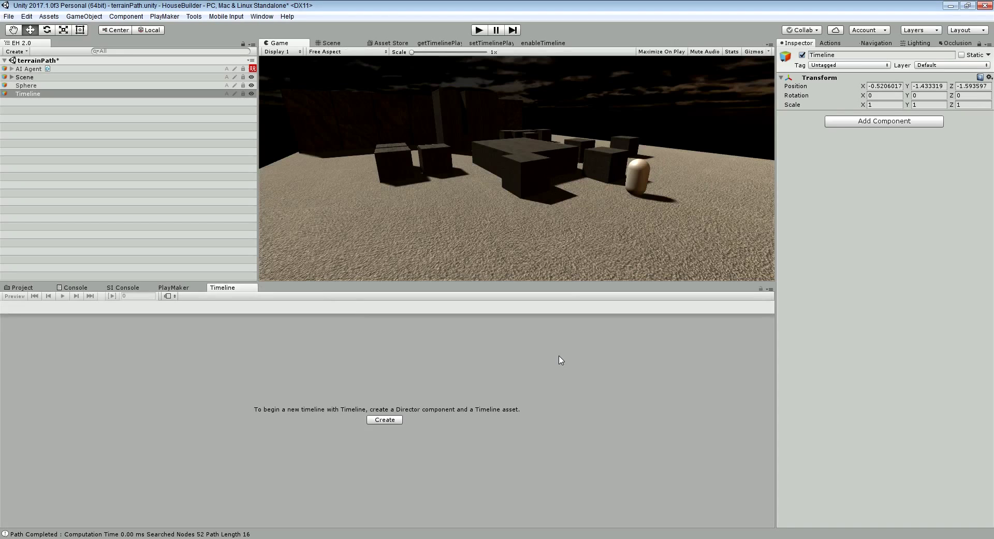
click(35, 93)
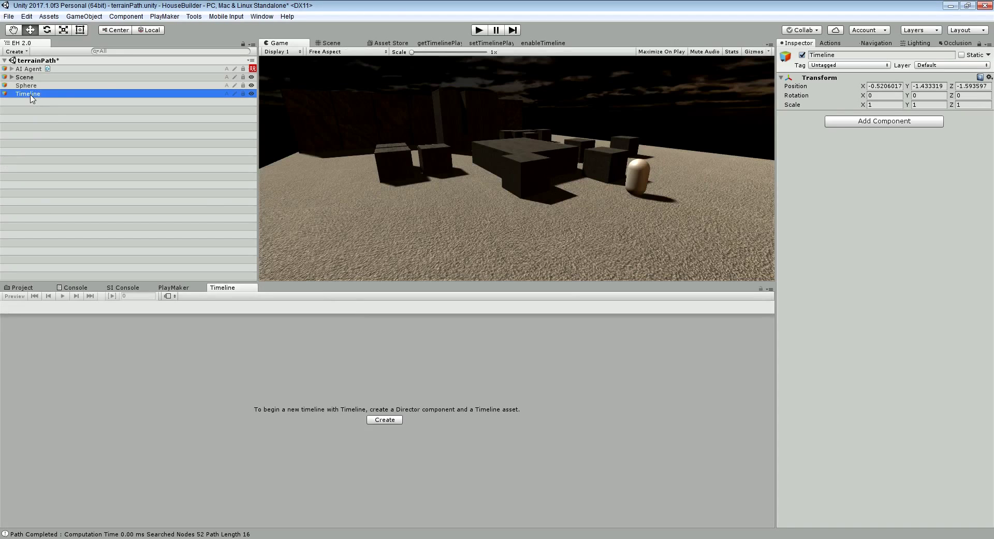
click(380, 421)
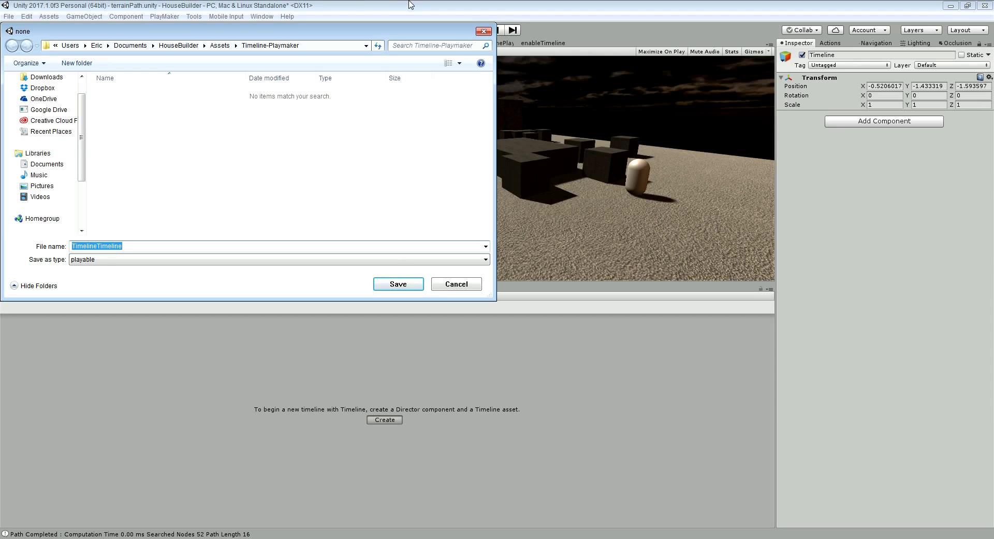
Save the new timeline asset as timelineTutorial in the Assets/timeline folder.
click(221, 48)
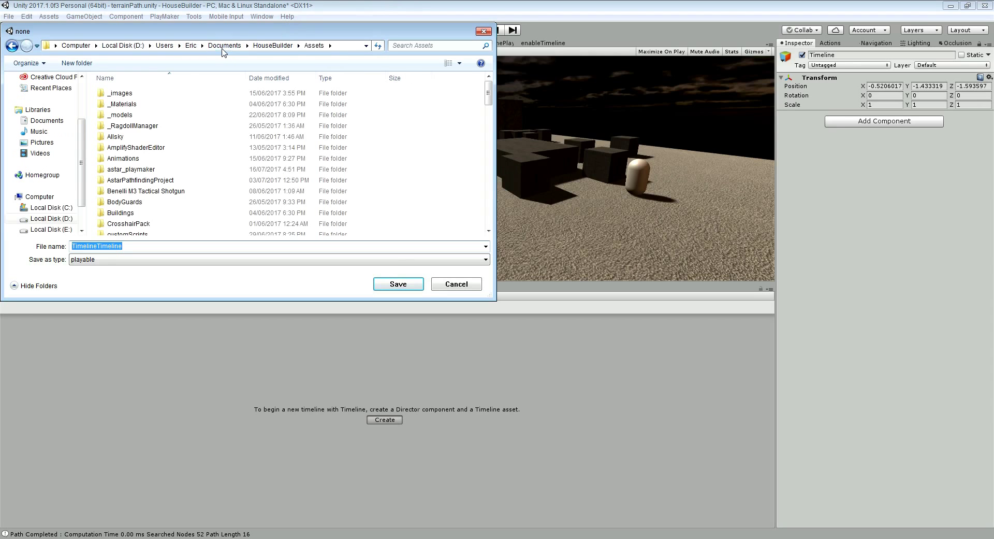
scroll(184, 122, down, 8)
scroll(184, 122, down, 10)
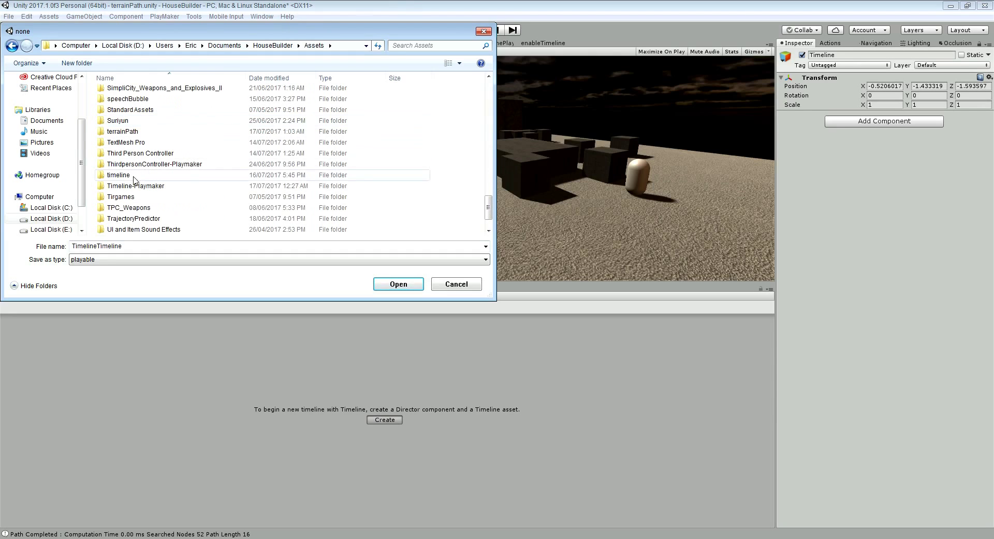
double_click(126, 176)
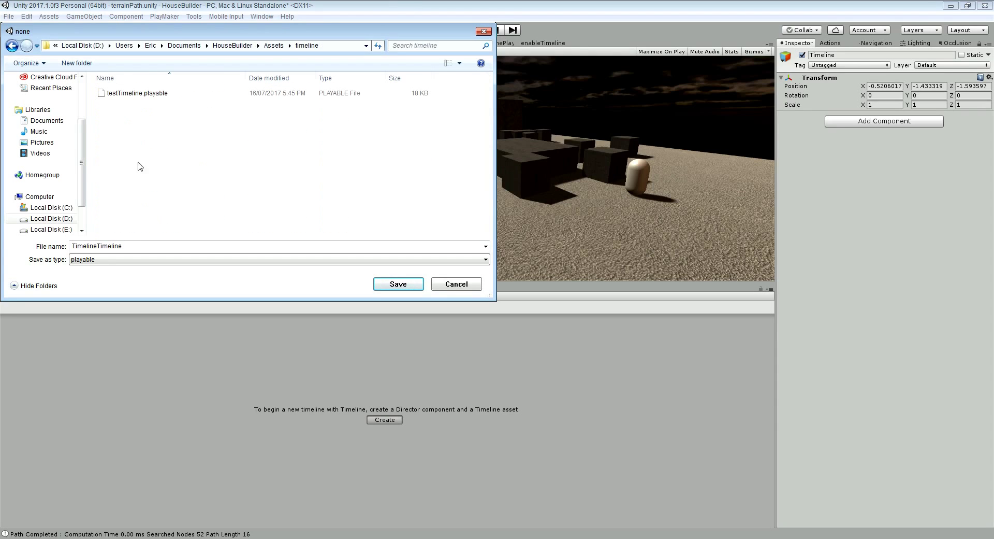
double_click(132, 244)
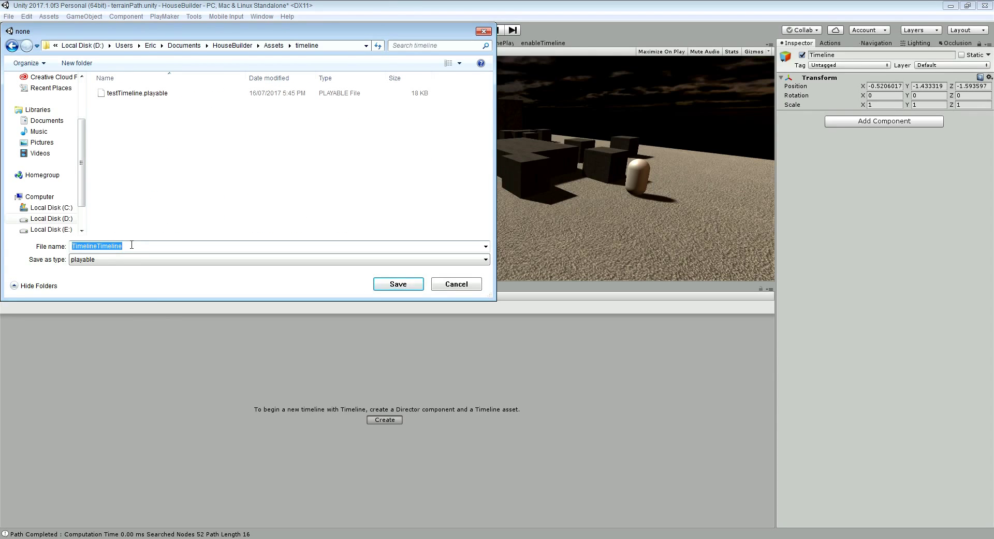
text(timelineTutorial)
key(Return)
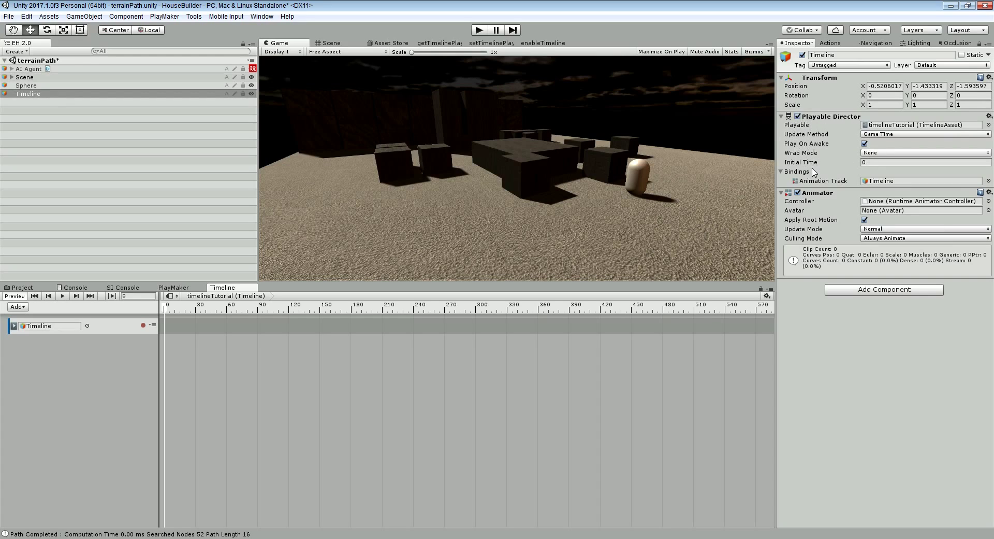
Add a second Animation Track to timelineTutorial and bind it to the Sphere.
click(27, 87)
click(75, 340)
right_click(79, 366)
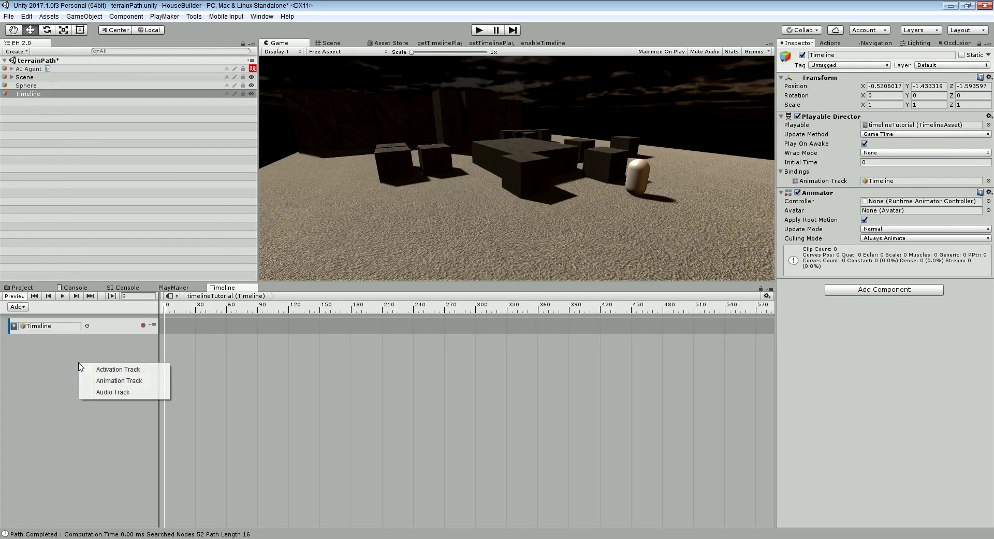
click(119, 382)
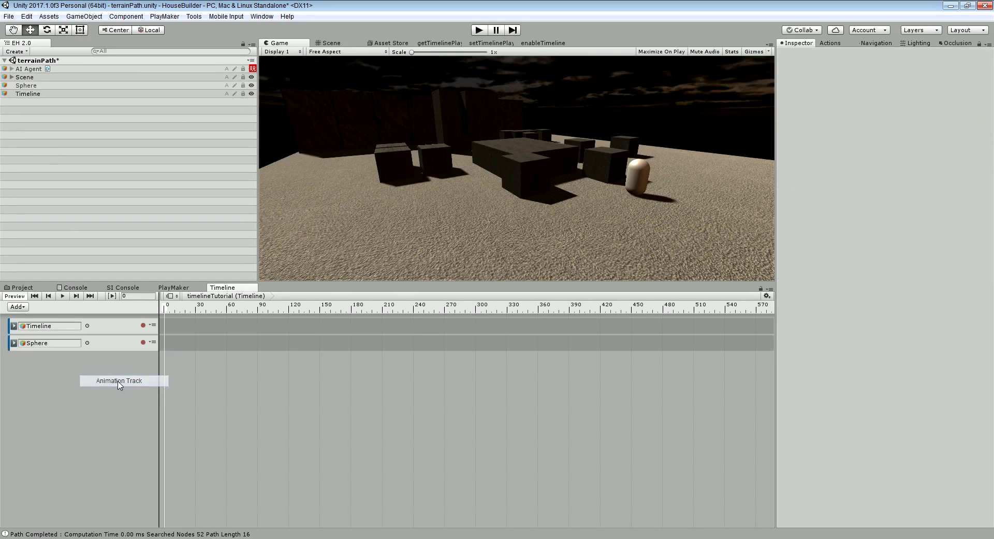
click(30, 86)
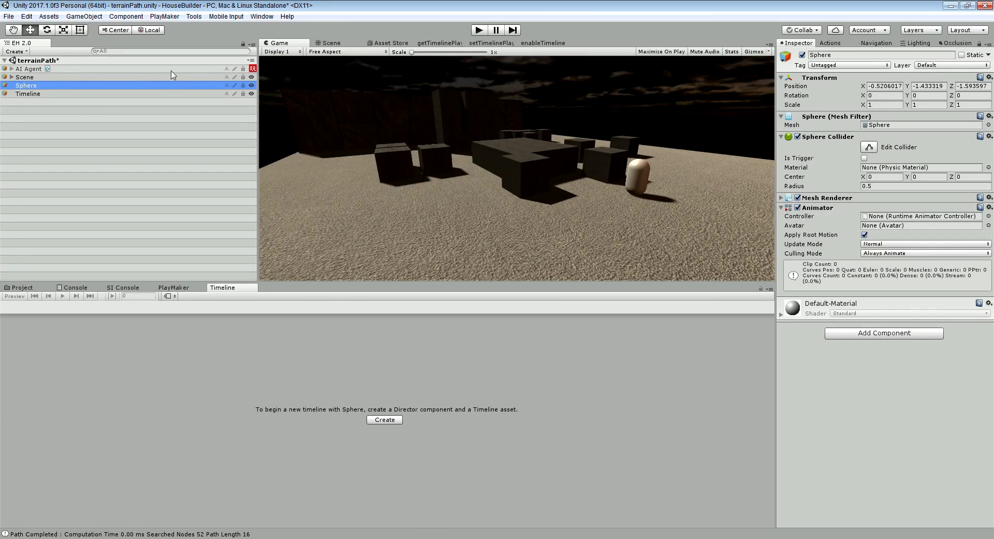
click(30, 95)
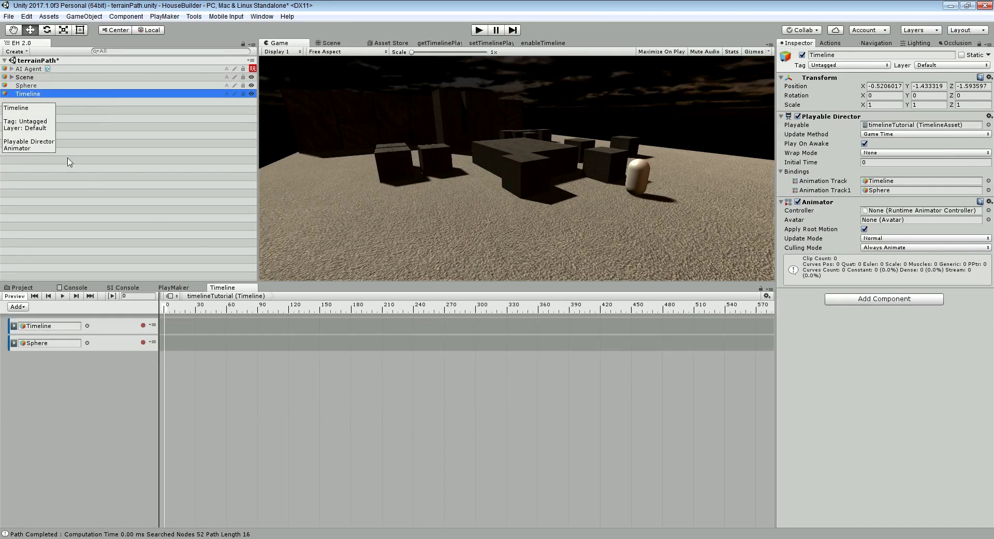
Lock the Timeline editor on timelineTutorial and select the Sphere in the Hierarchy.
click(761, 290)
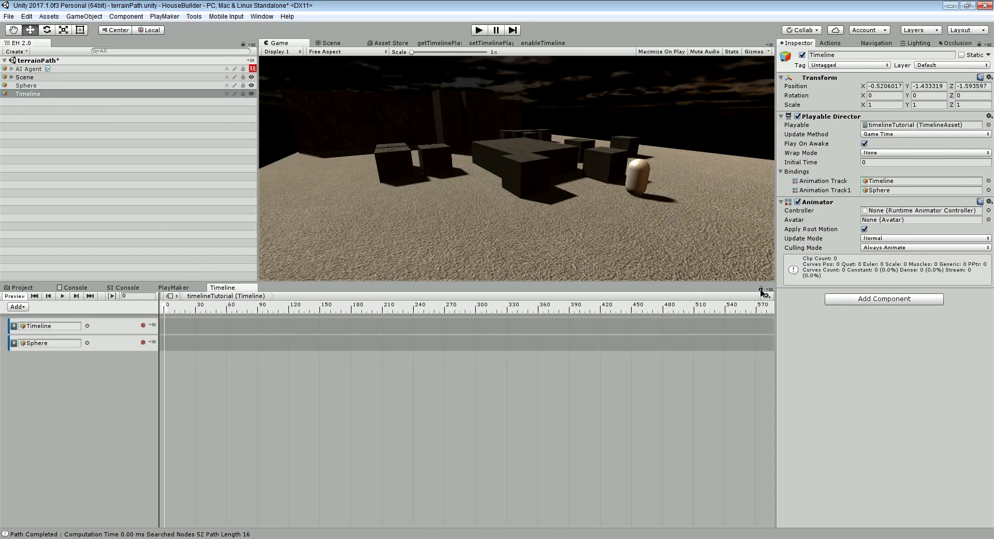
click(29, 86)
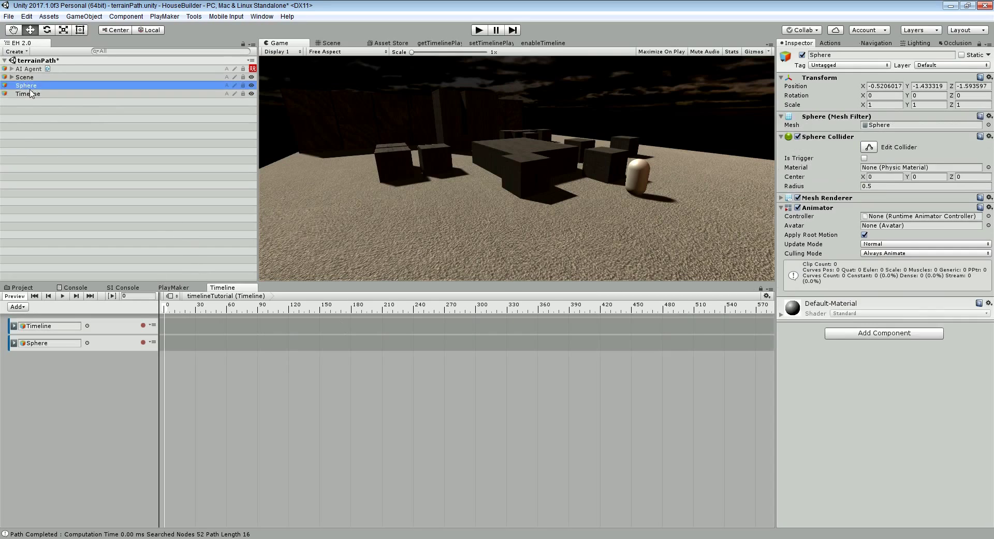
click(35, 91)
click(31, 86)
click(32, 77)
click(35, 94)
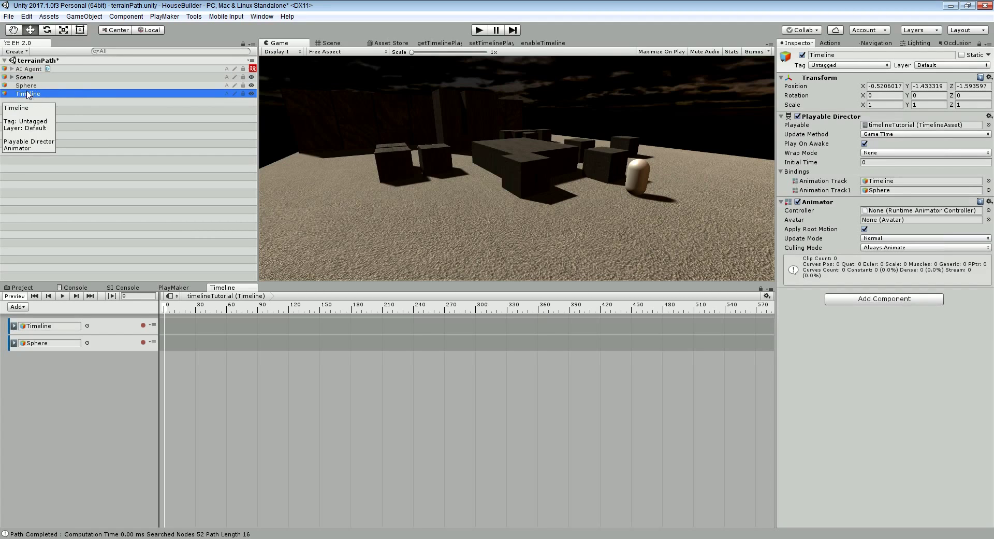
click(29, 86)
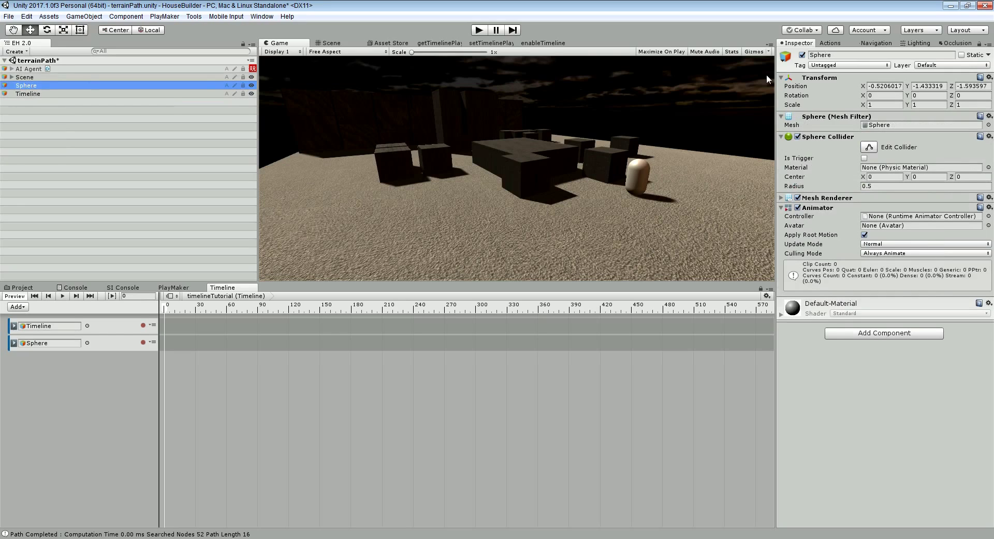
Reset the Sphere's position to 0, 0, 0 in the Inspector.
click(895, 86)
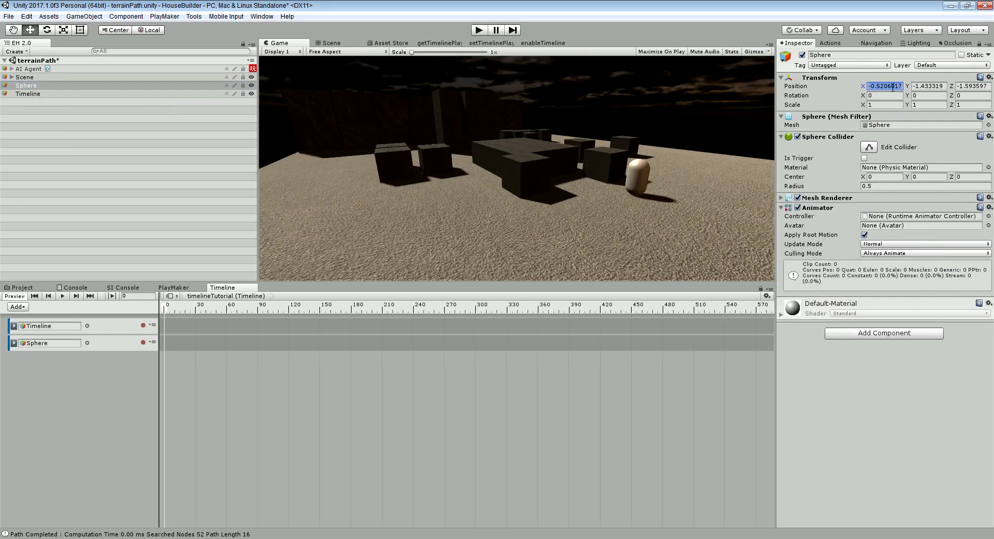
text(0)
key(Tab)
text(0)
key(Tab)
text(0)
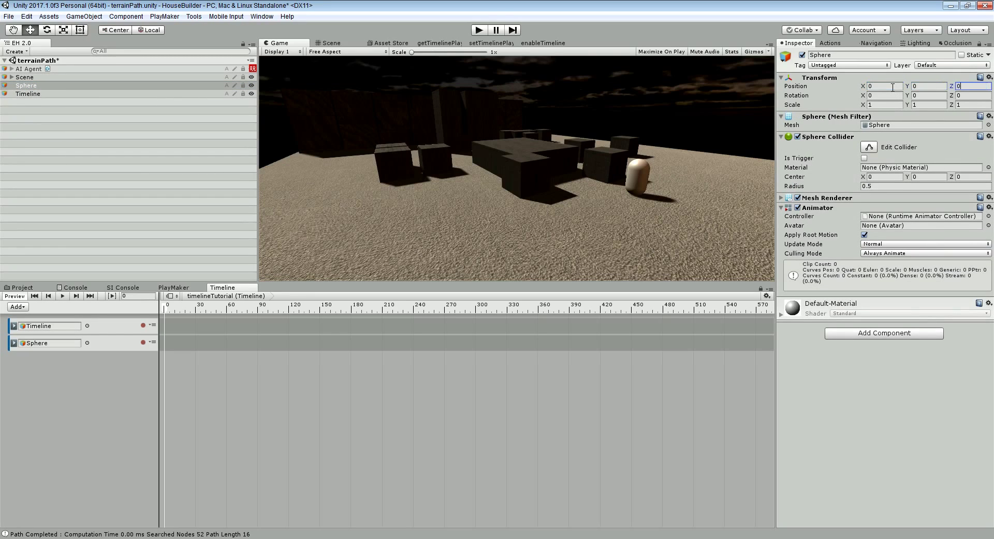
right_click(29, 87)
click(144, 113)
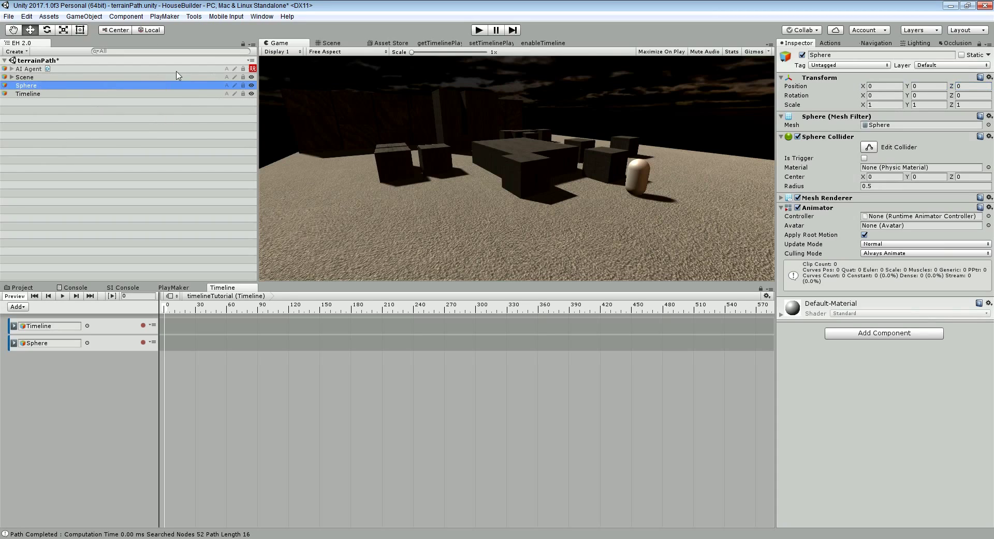
In the Scene view, raise the Sphere slightly to rest on the terrain at Y 0.548 and frame it.
click(329, 43)
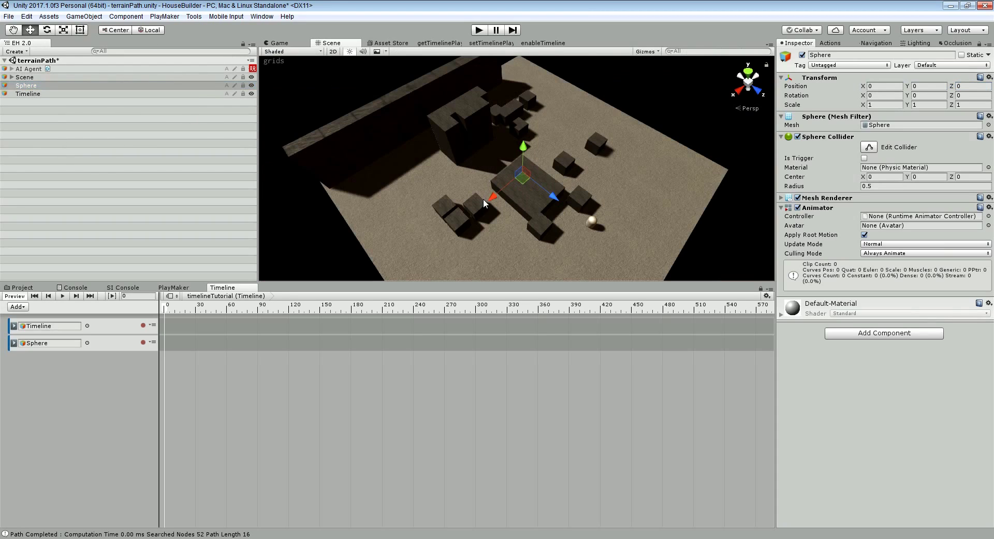
alt+drag(483, 202, 444, 218)
drag(469, 172, 470, 178)
key(f)
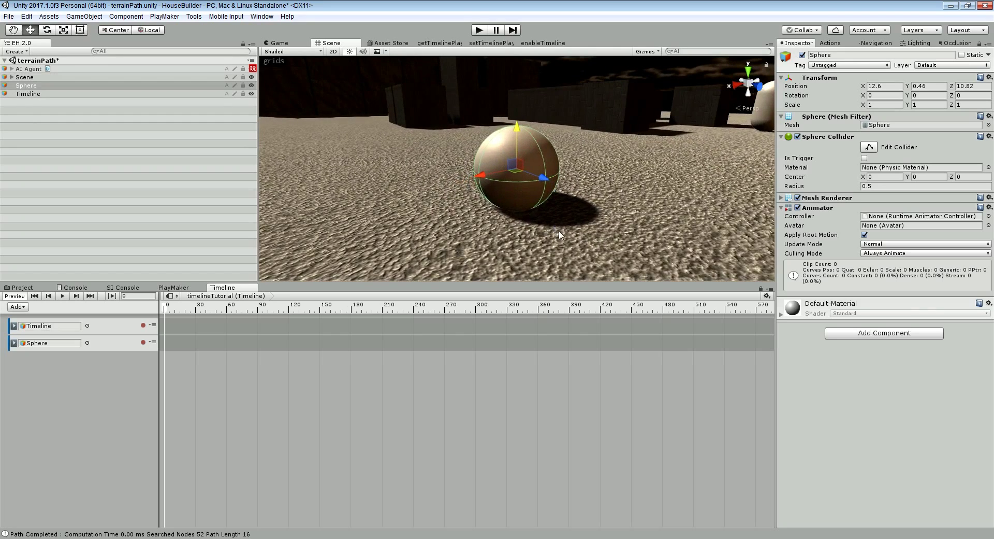
alt+drag(559, 234, 549, 176)
scroll(566, 186, down, 4)
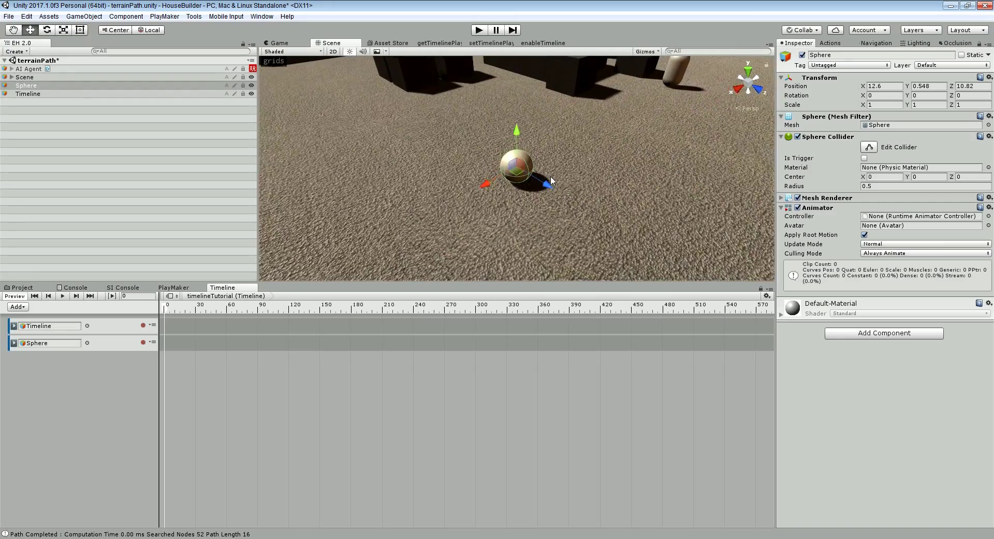
scroll(548, 172, down, 4)
alt+drag(545, 170, 505, 151)
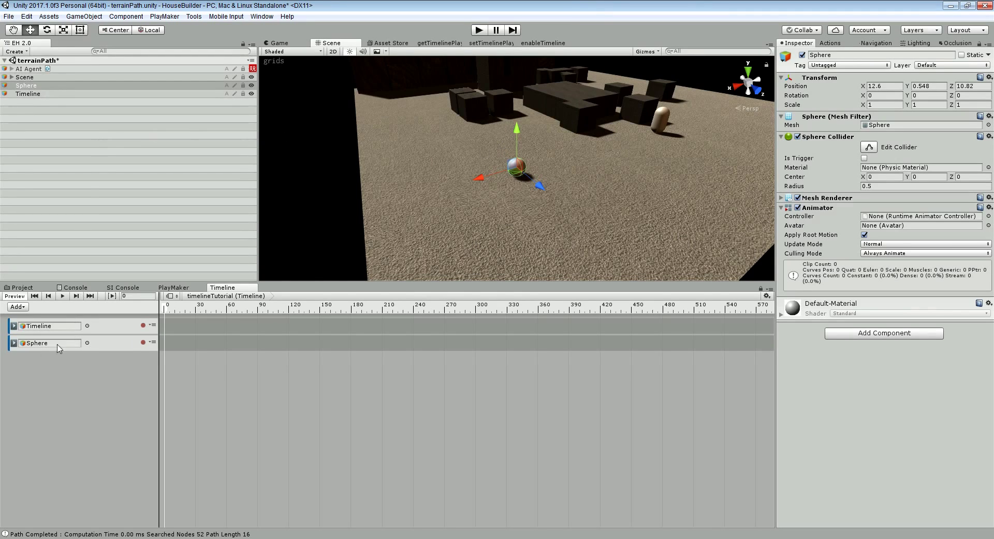
Record a starting Position key on the Sphere track, then key the Sphere at Y 4.84 on frame 89.
click(144, 343)
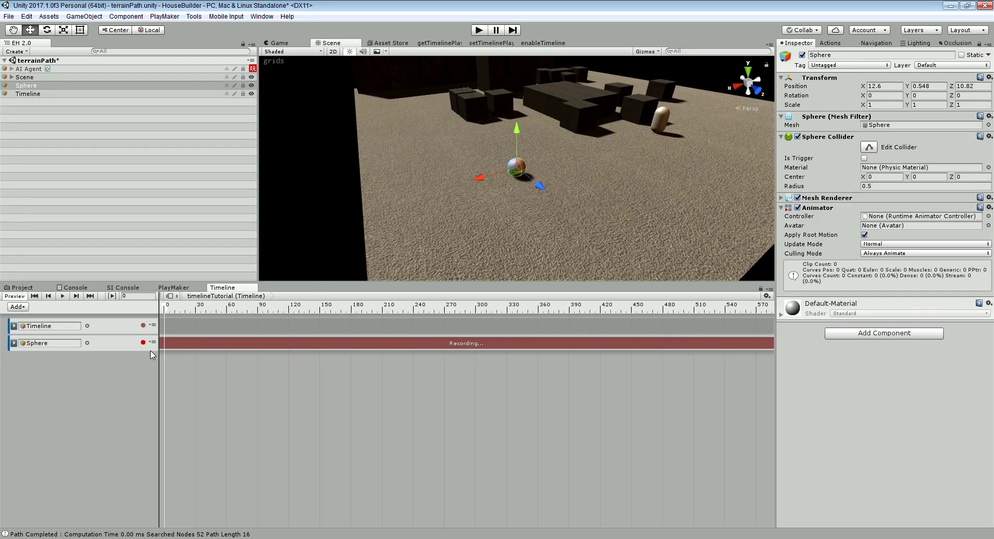
right_click(802, 89)
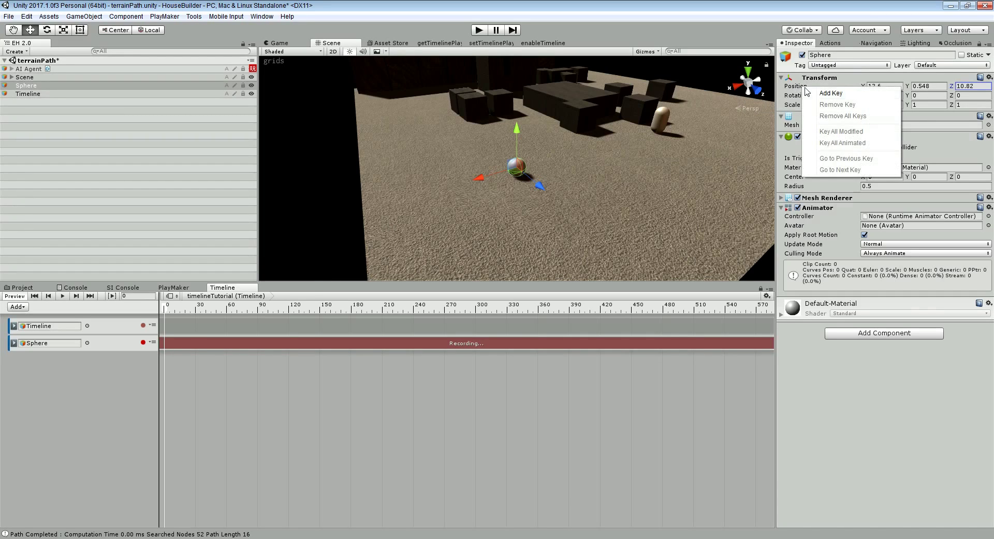
click(819, 93)
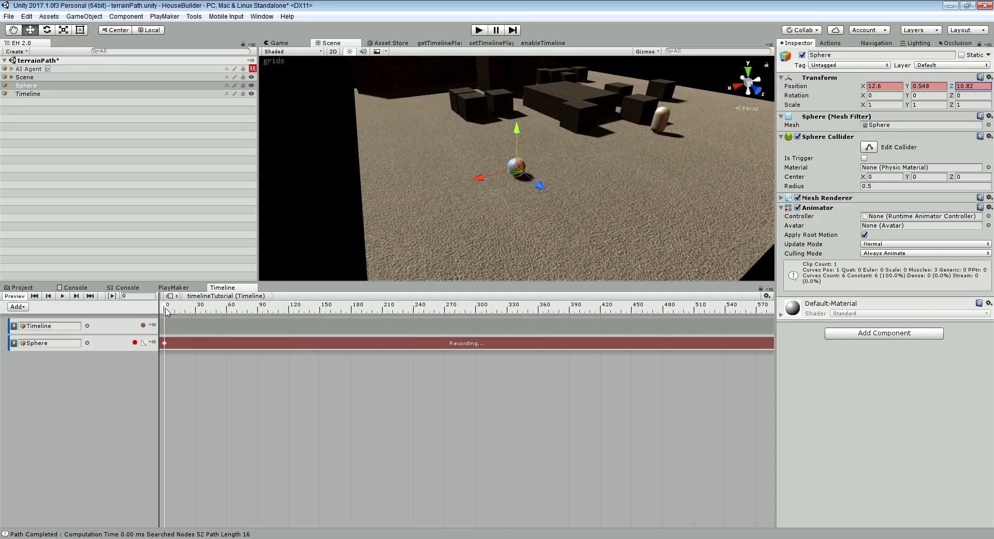
drag(166, 311, 257, 312)
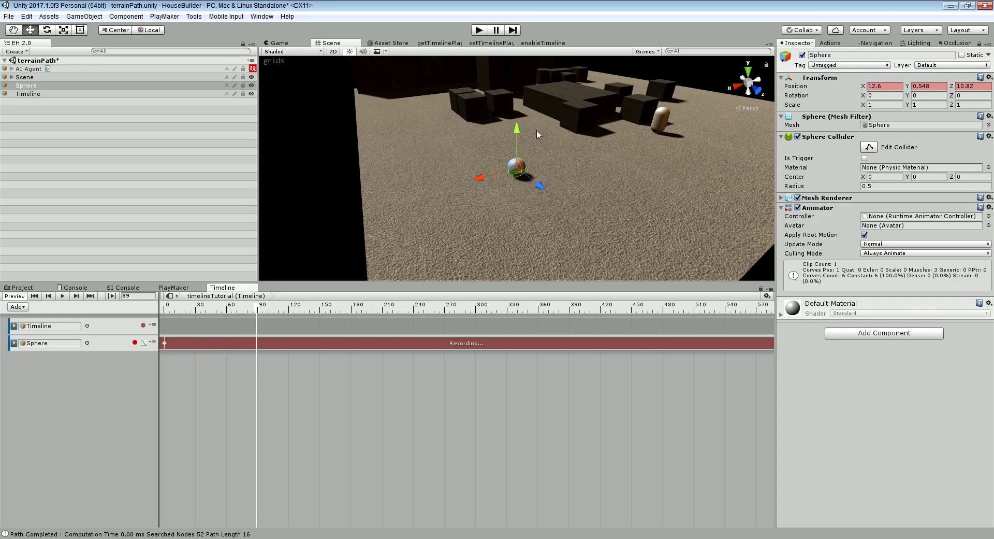
drag(517, 135, 518, 66)
right_click(804, 88)
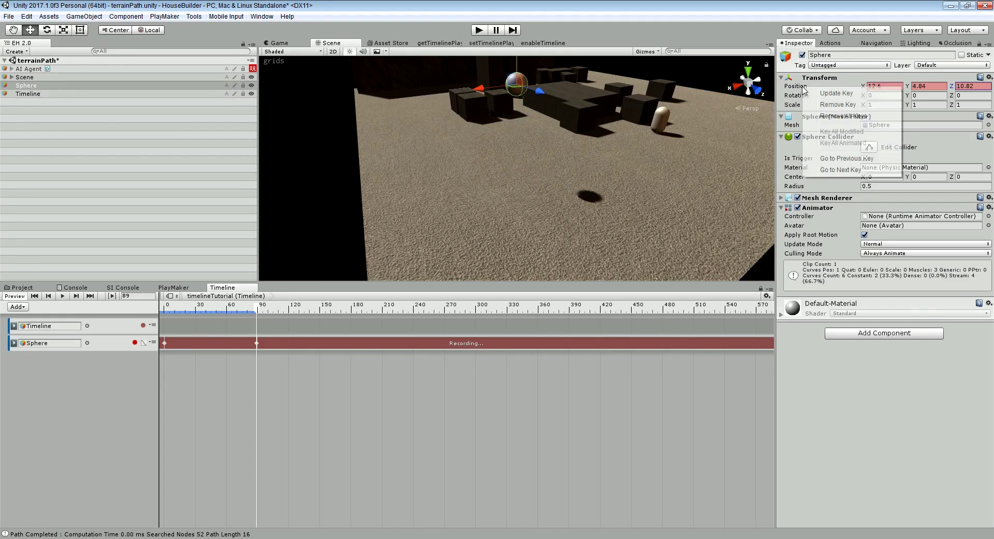
click(825, 93)
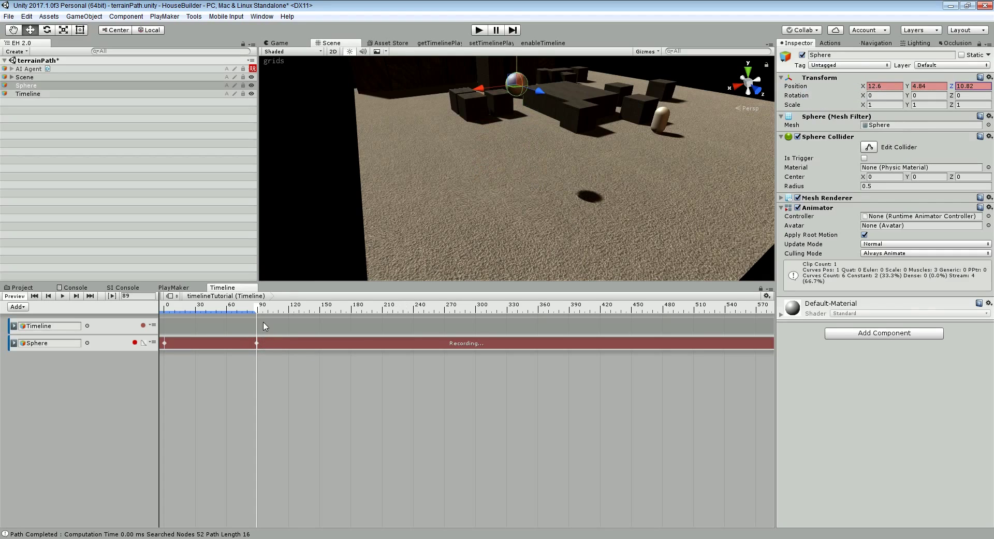
At frame 180, lower the Sphere back near the ground and stop recording.
drag(259, 310, 353, 309)
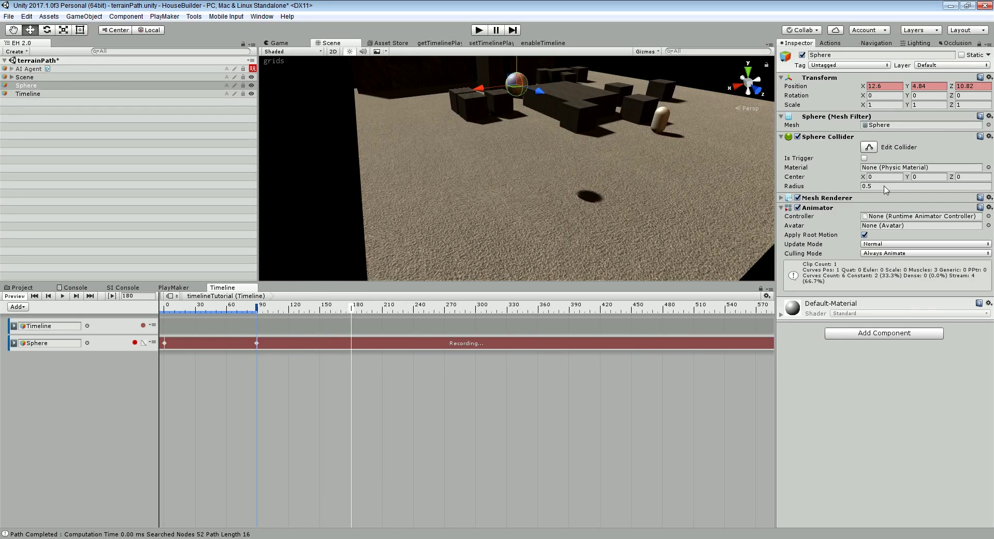
scroll(530, 103, down, 4)
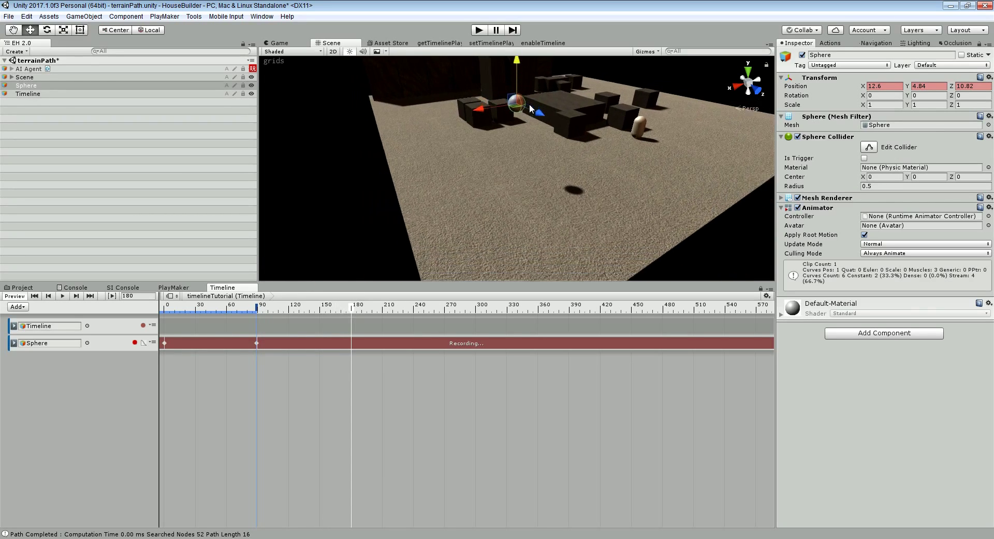
drag(517, 67, 510, 128)
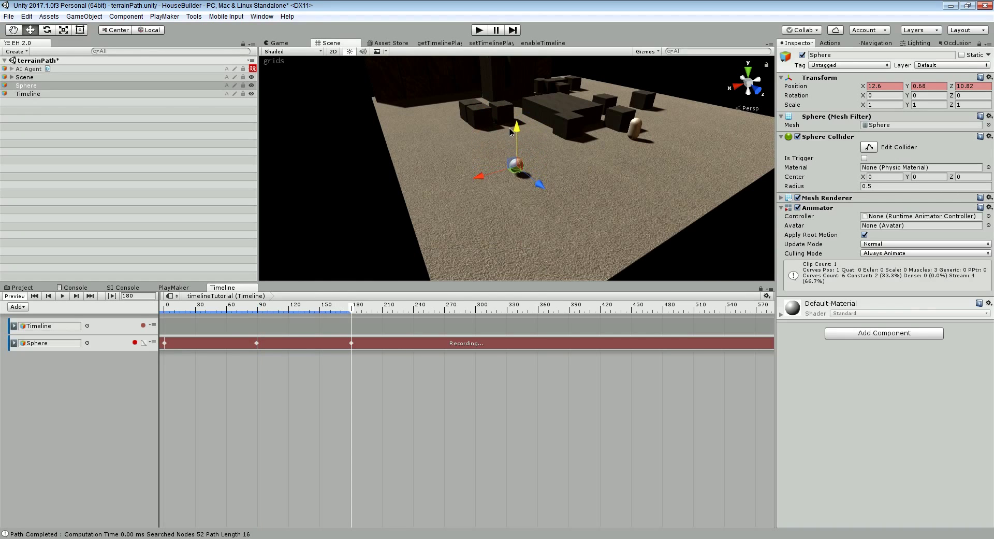
alt+drag(533, 175, 516, 132)
alt+drag(504, 233, 498, 247)
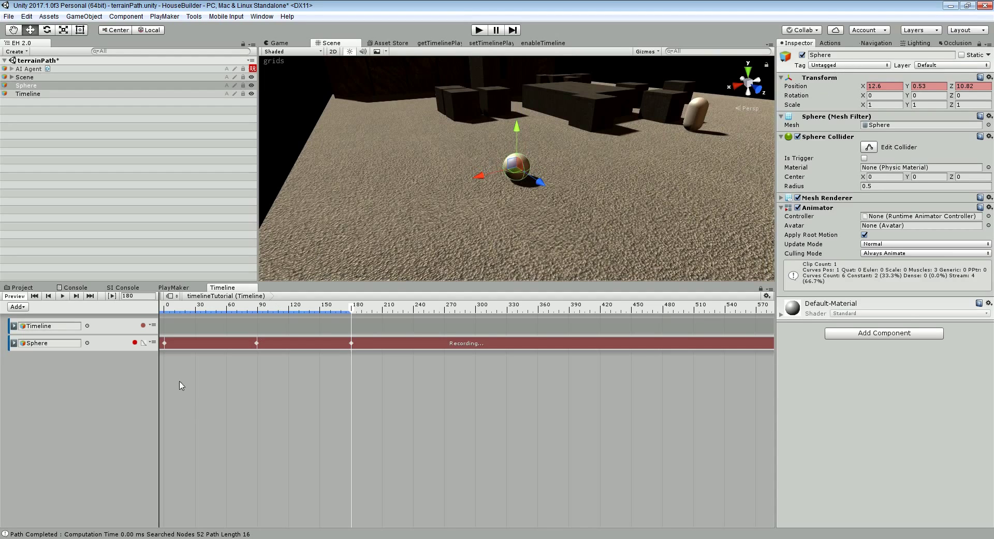
click(135, 343)
Rewind the playhead, set the Timeline display to seconds, and scrub to preview the raised Sphere.
drag(355, 303, 164, 337)
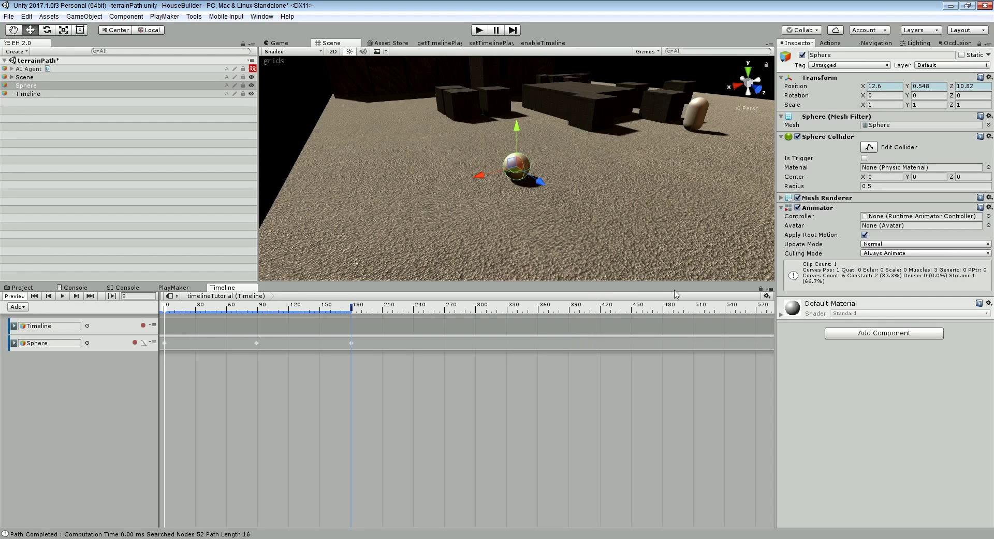
click(767, 296)
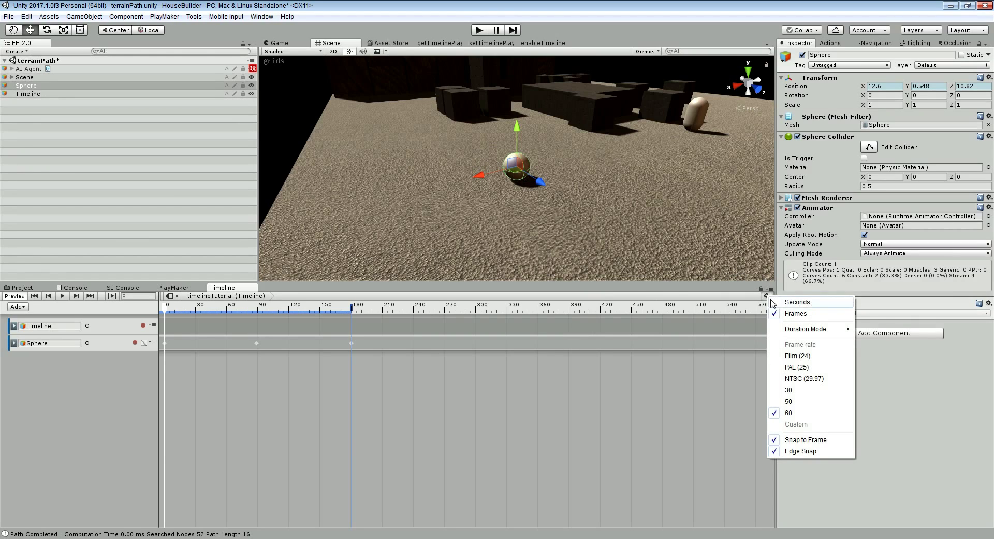
click(797, 302)
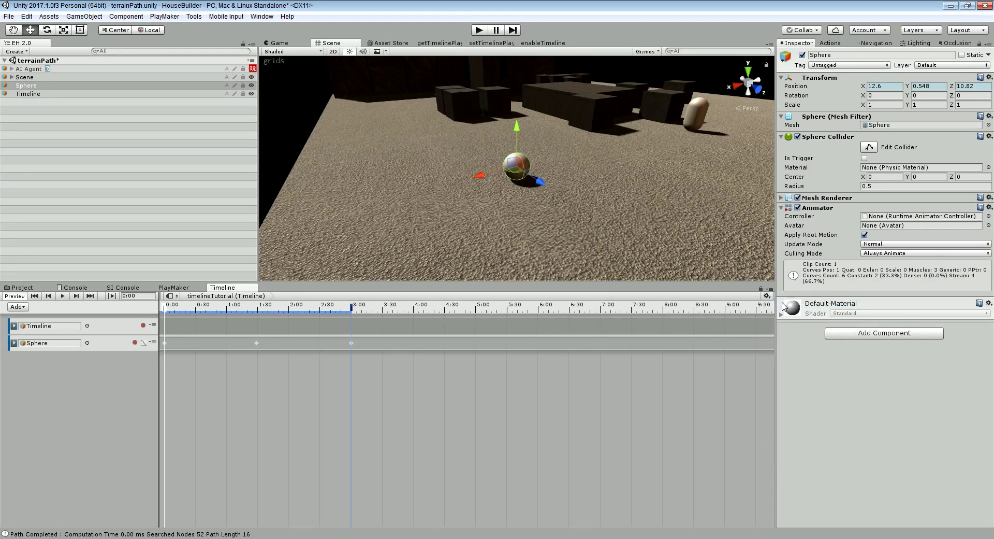
click(767, 295)
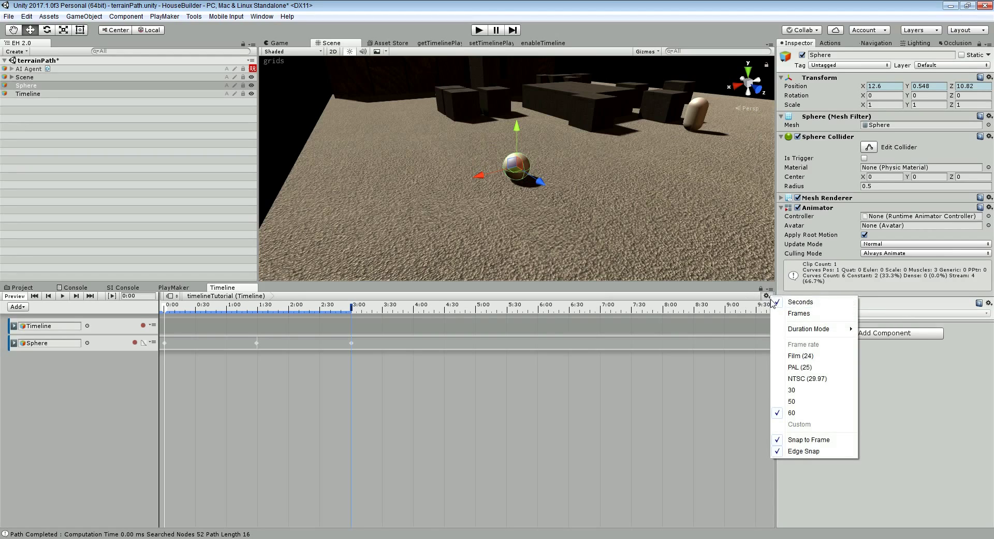
click(779, 315)
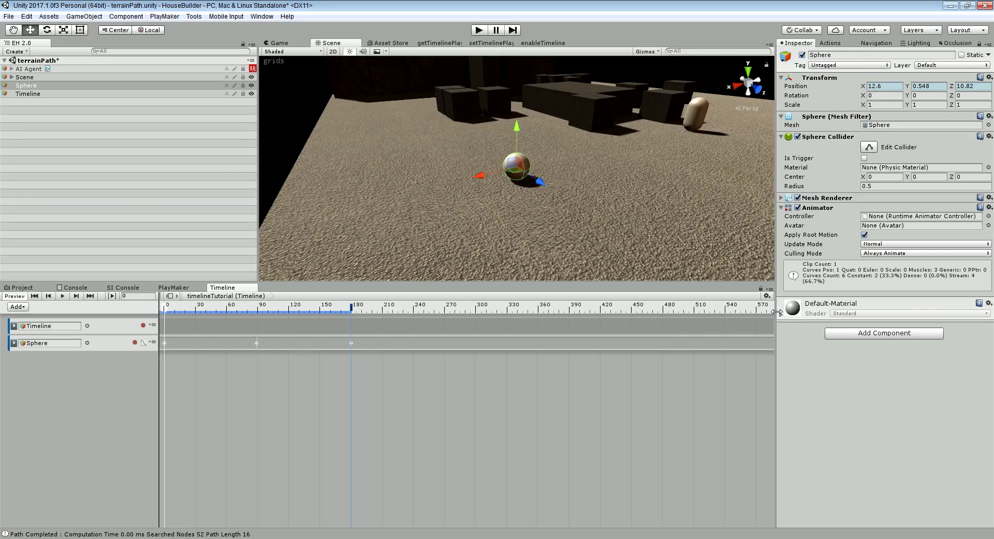
click(768, 296)
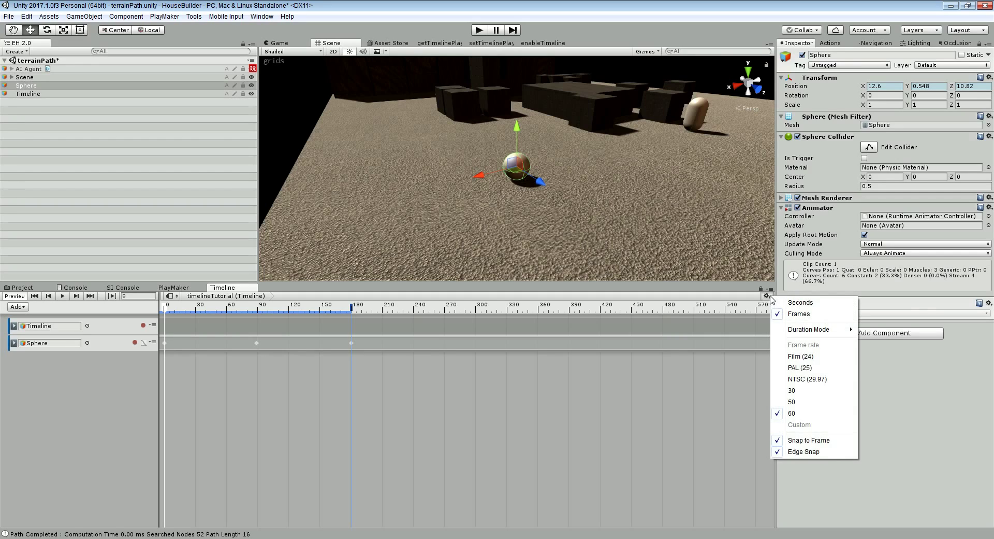
click(797, 302)
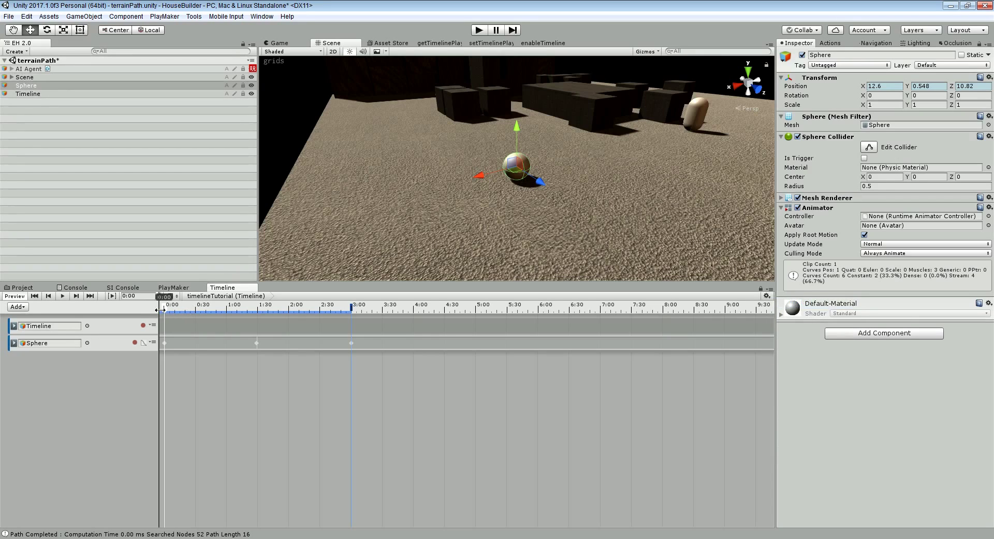
drag(160, 309, 139, 333)
click(63, 297)
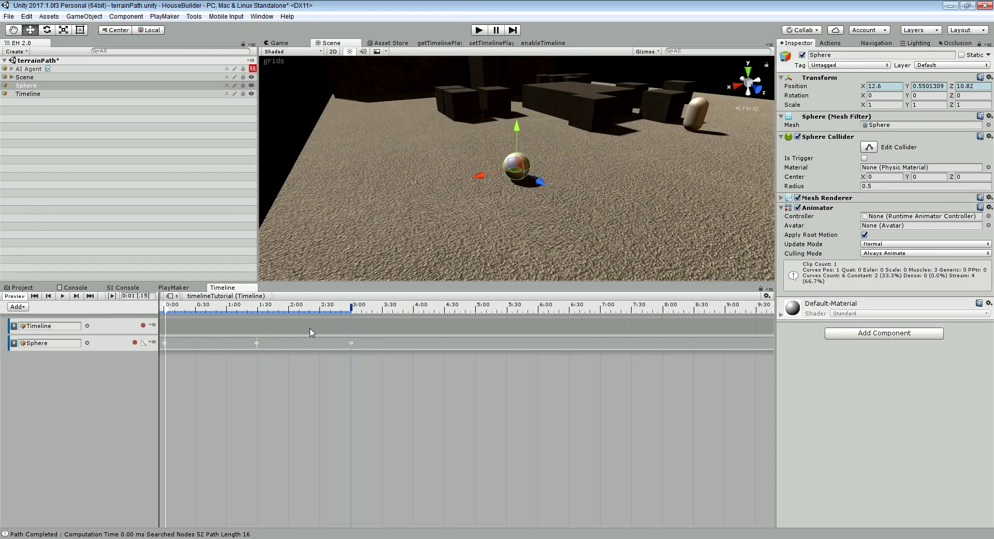
click(479, 30)
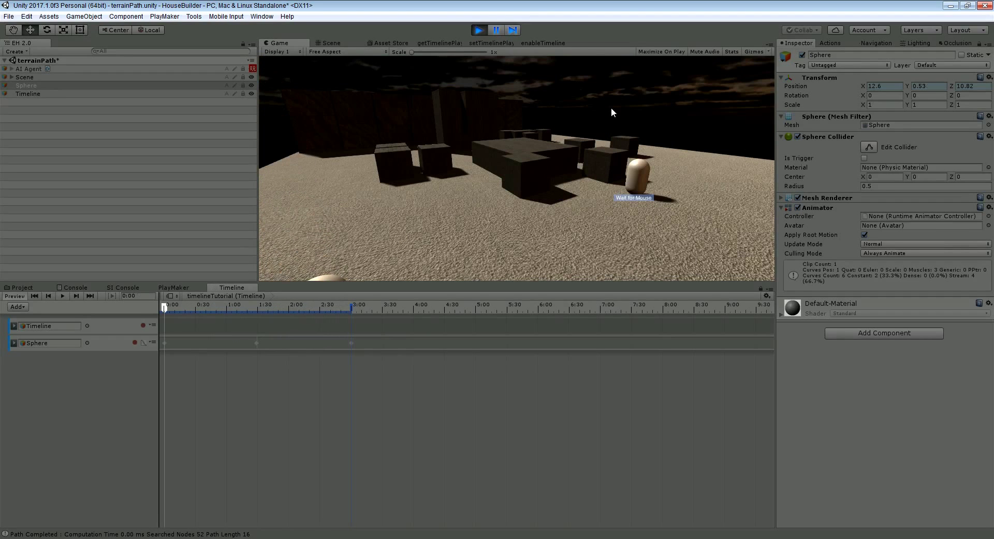
click(483, 29)
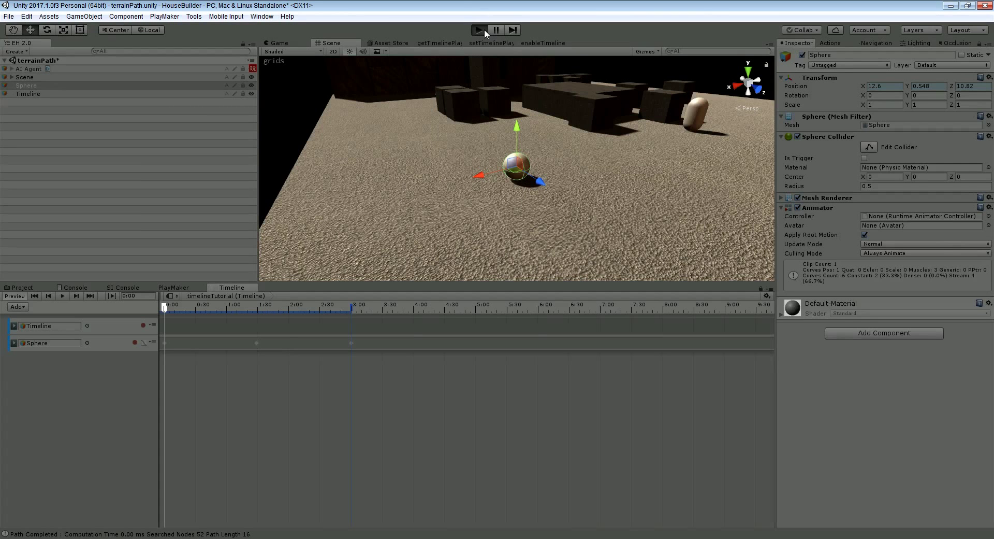
click(480, 29)
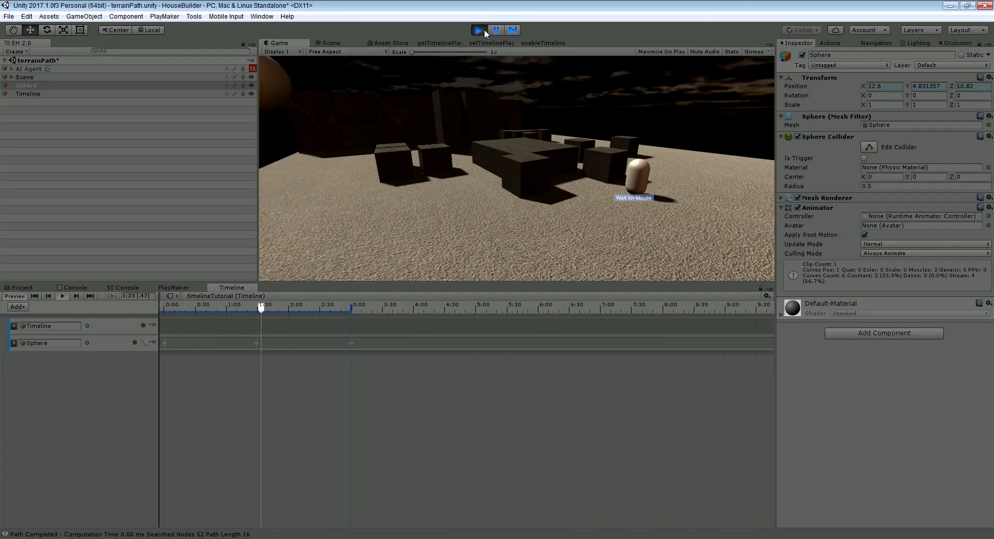
click(485, 30)
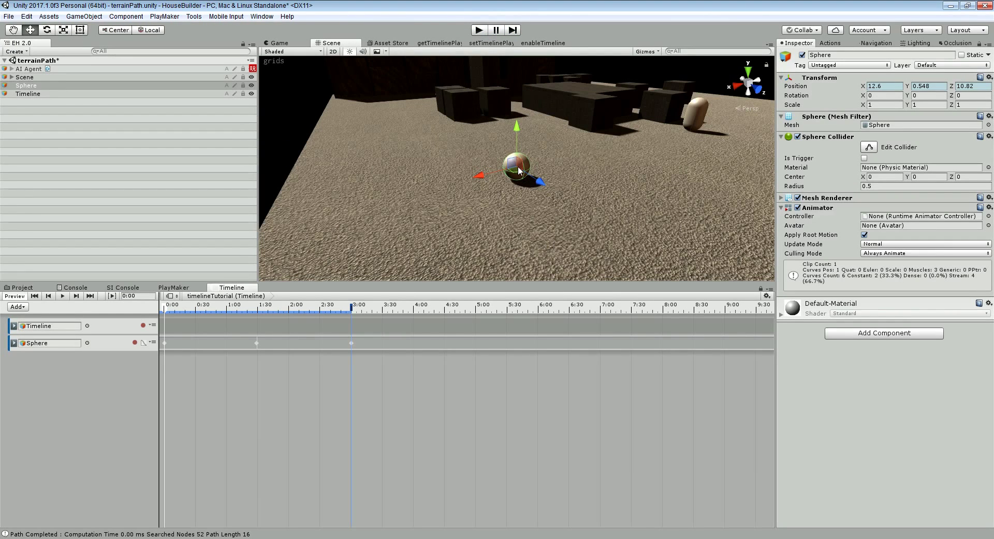
Select the Main Camera, apply Align With View, and check the result in the Game view.
alt+drag(517, 166, 580, 149)
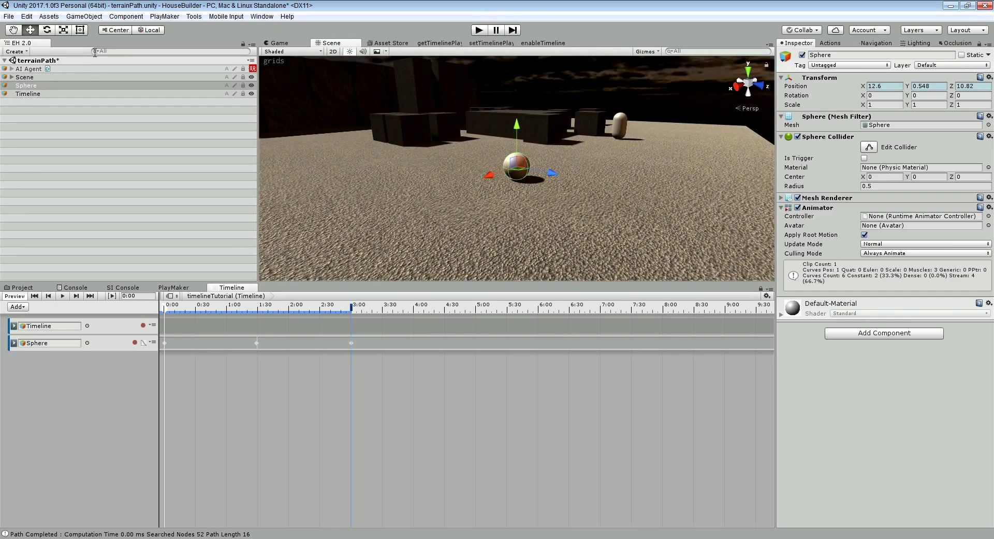
text(camer)
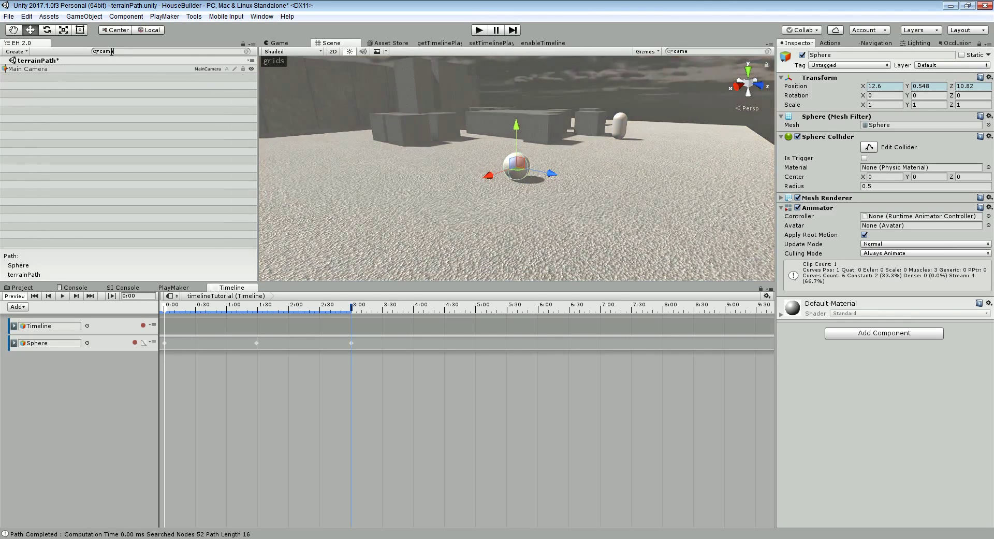
click(71, 74)
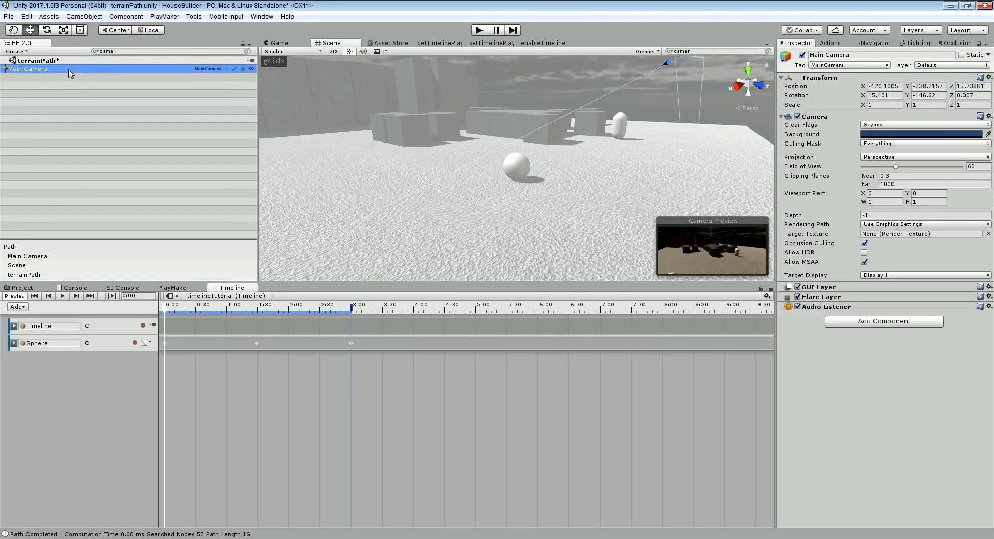
click(82, 16)
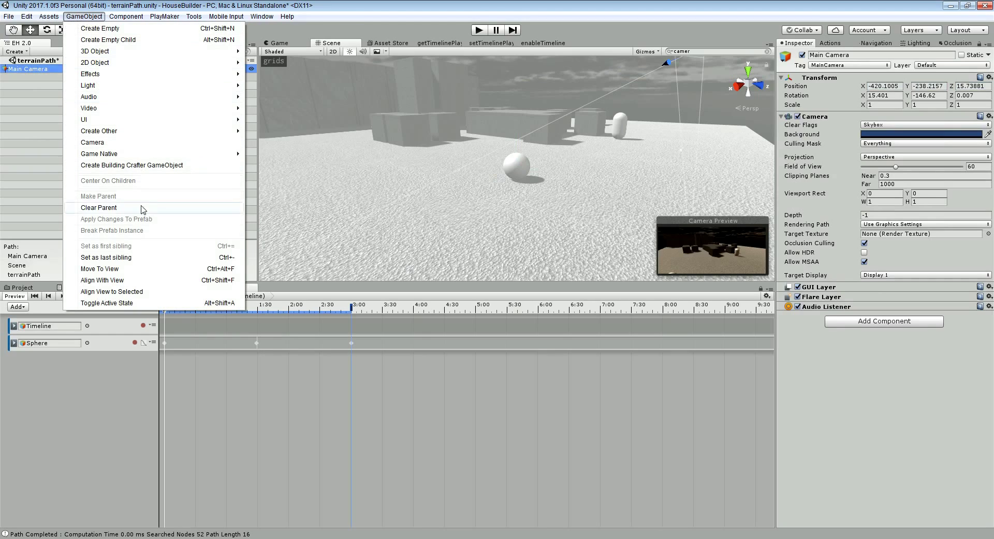
click(108, 272)
click(280, 43)
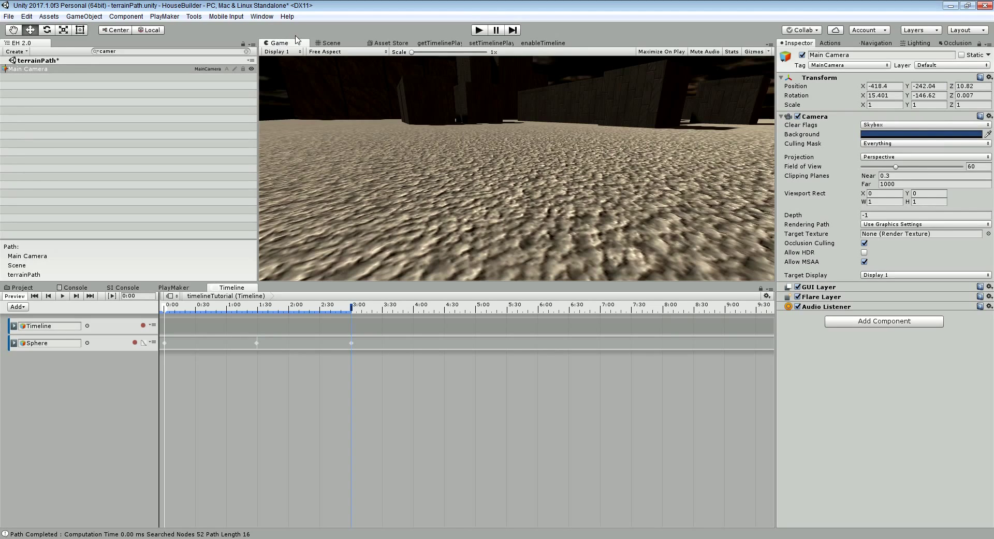
Re-align the Main Camera with the scene view and return to the Game view.
click(318, 43)
click(70, 16)
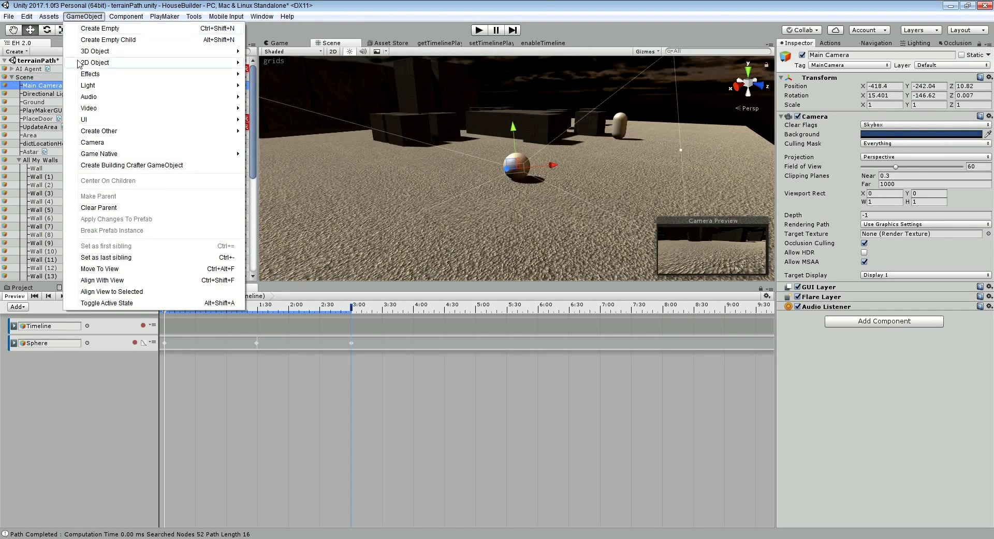
click(106, 280)
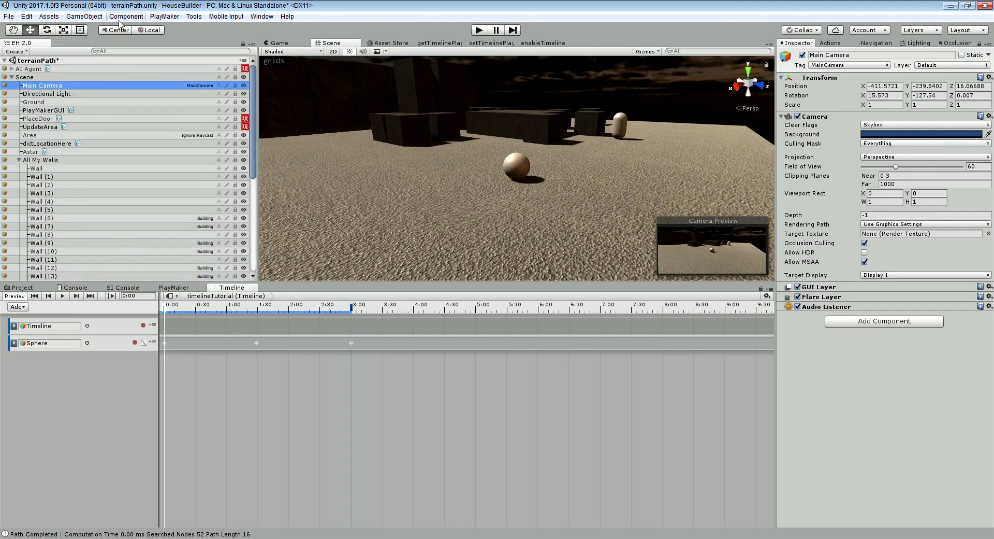
click(93, 18)
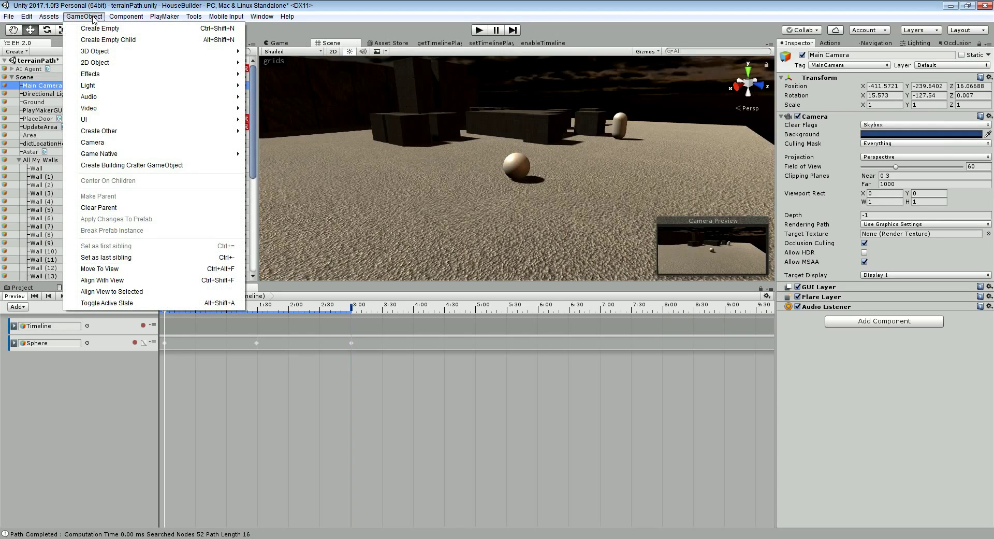
click(106, 279)
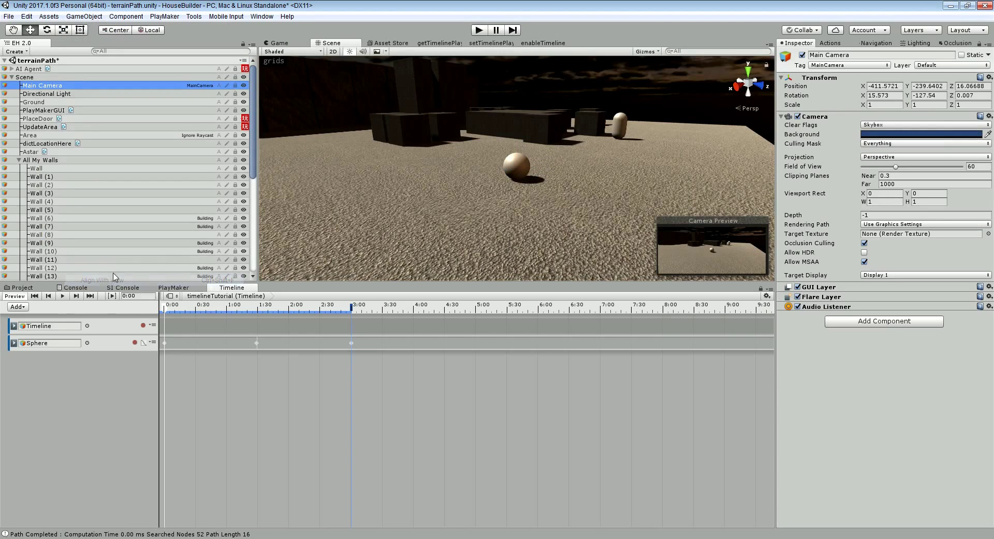
click(280, 43)
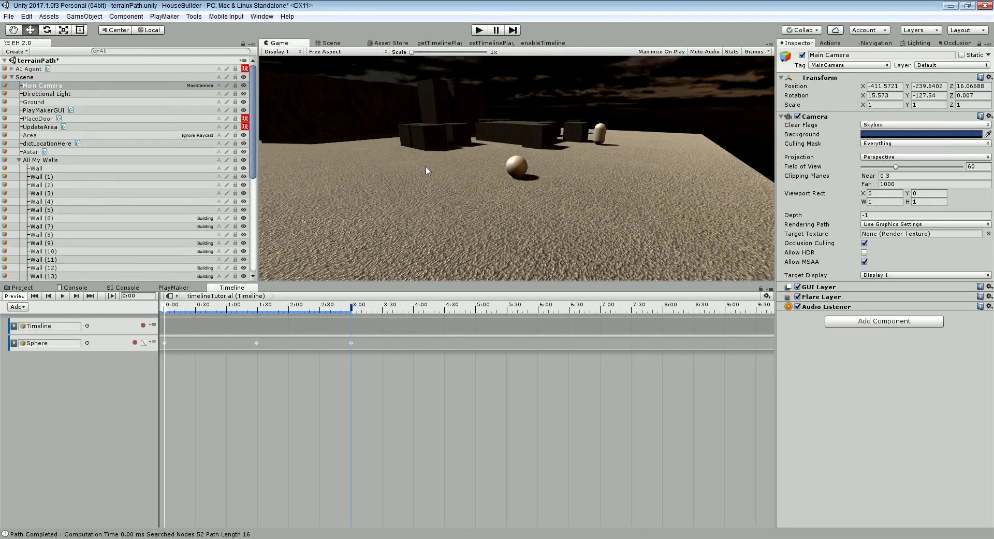
click(12, 77)
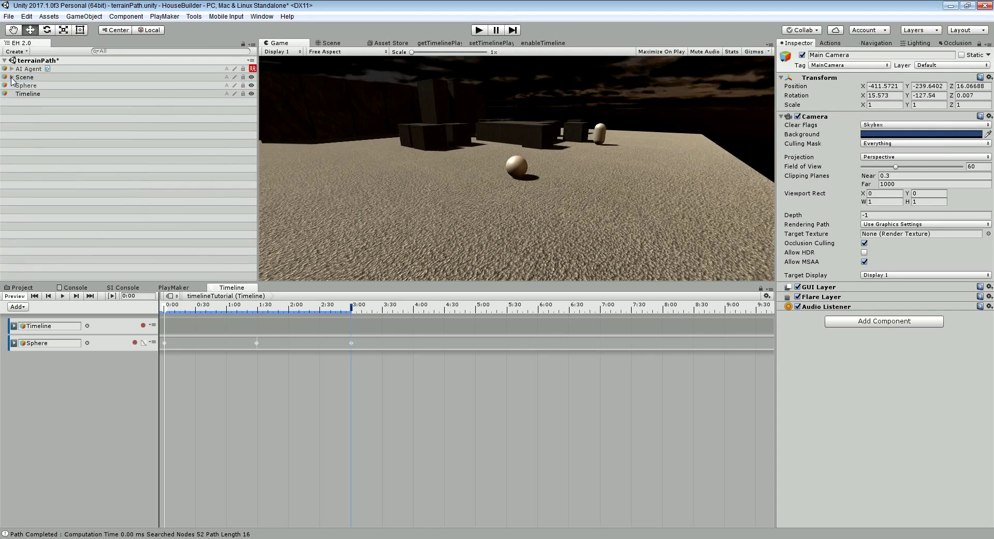
Test-run the scene, then set the Timeline's Playable Director Wrap Mode to Loop.
click(479, 30)
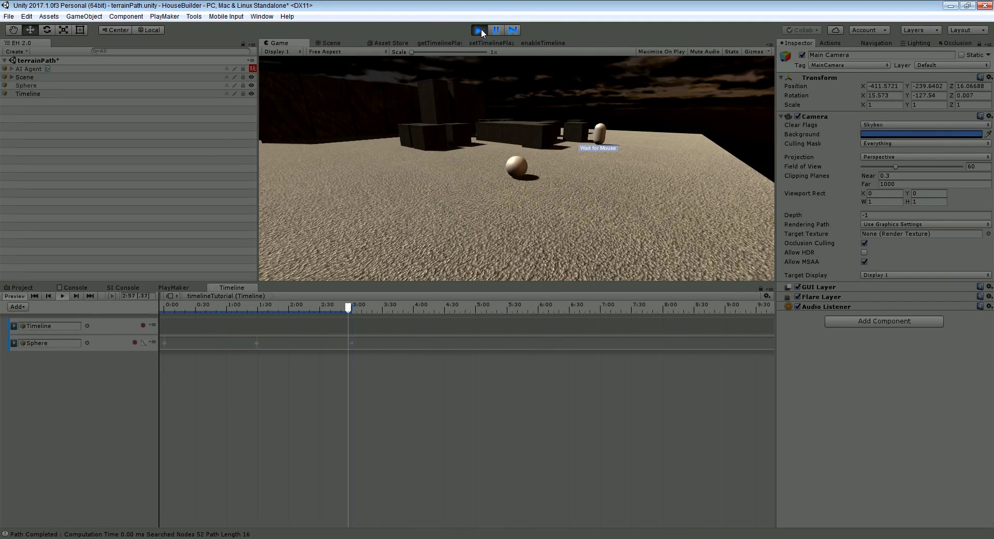
click(479, 30)
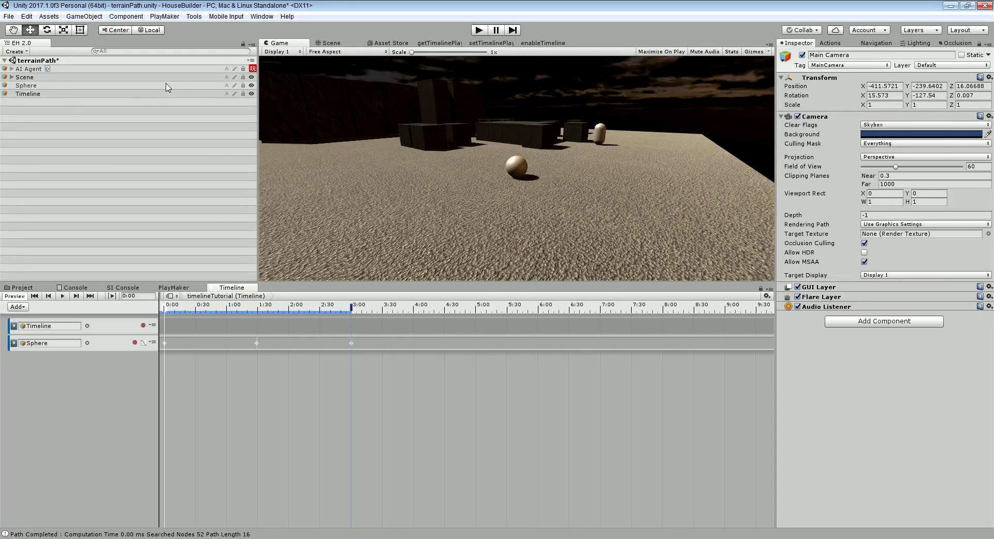
click(33, 94)
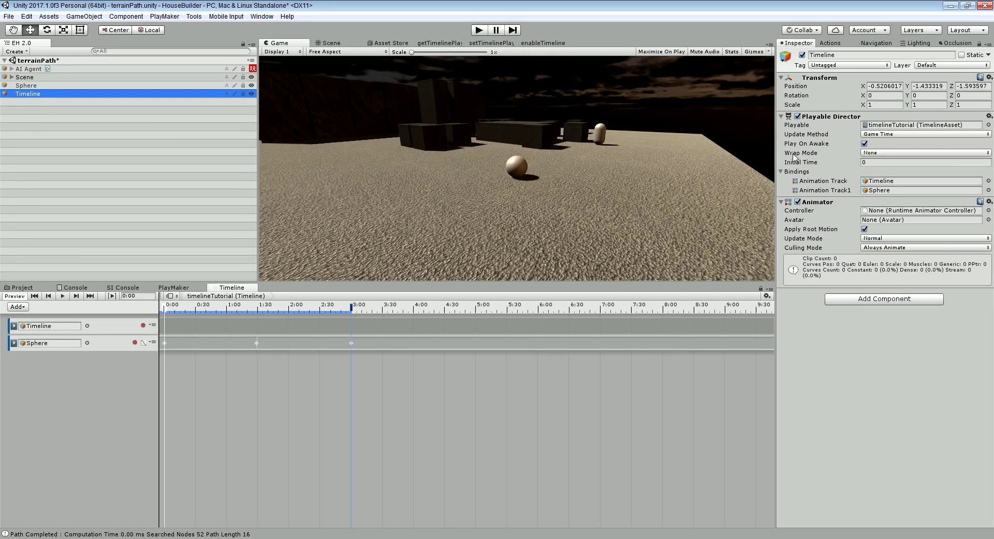
click(875, 153)
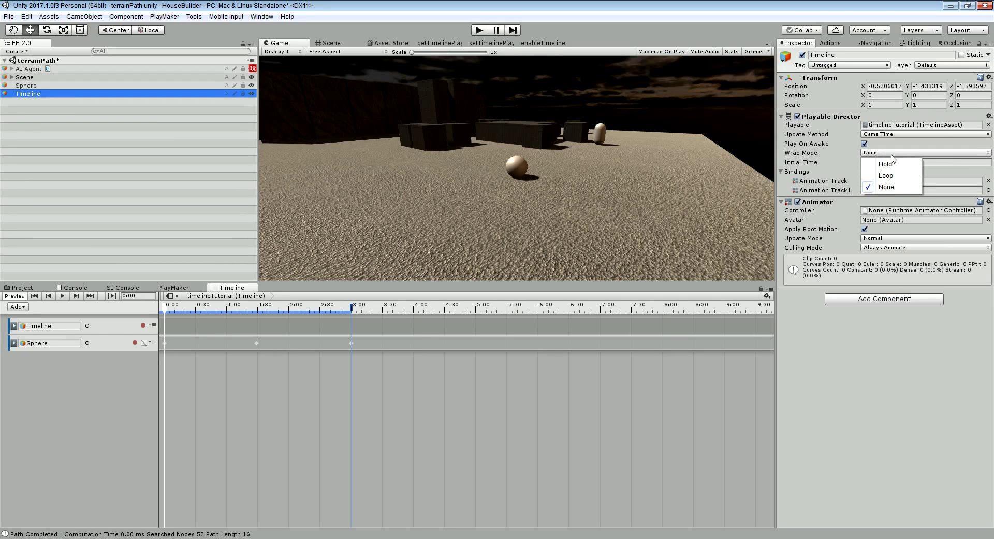
click(886, 175)
Test the looping timeline in Play mode, then turn off Play On Awake.
click(479, 30)
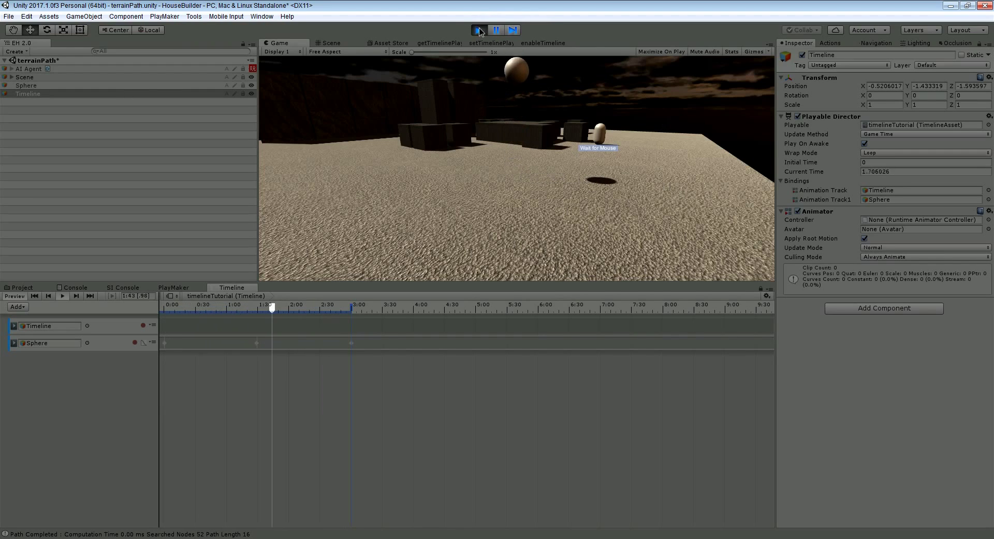
key(ctrl+p)
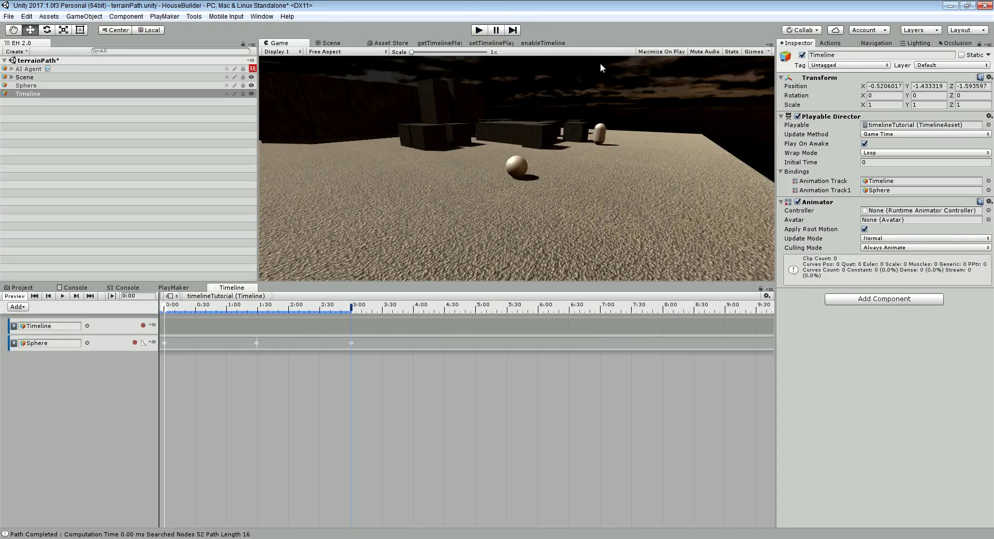
click(864, 144)
click(42, 86)
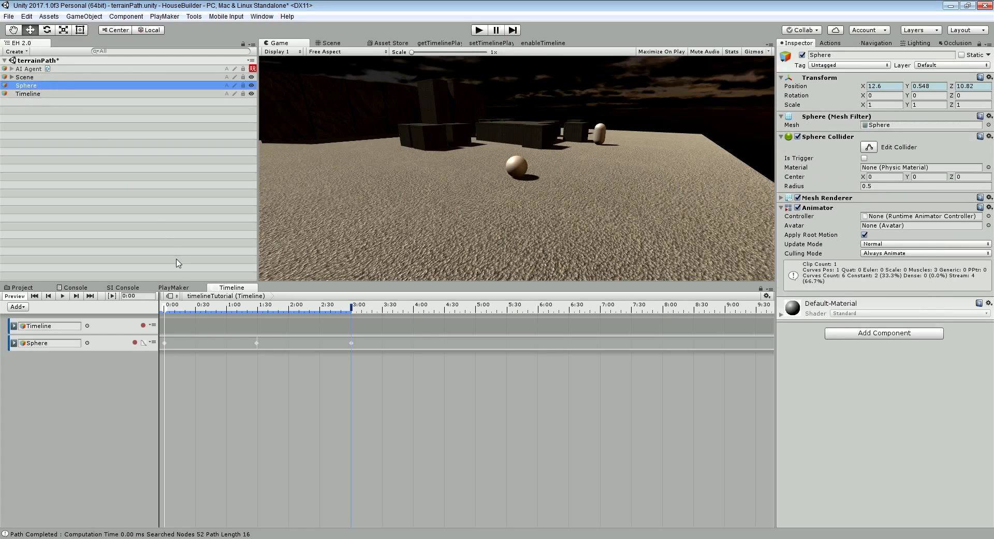
Add a new PlayMaker FSM to the Sphere from the graph's context menu.
click(174, 287)
right_click(155, 381)
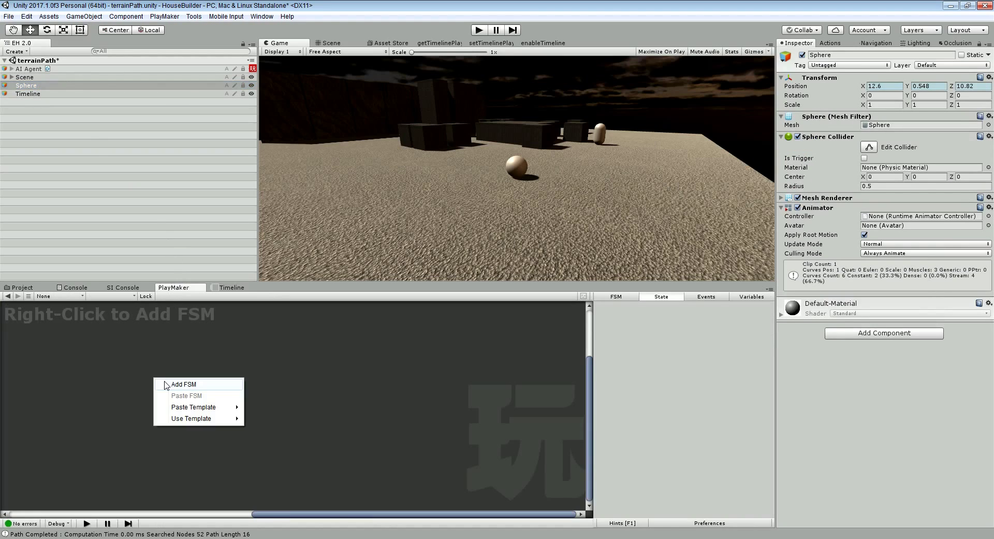
click(184, 384)
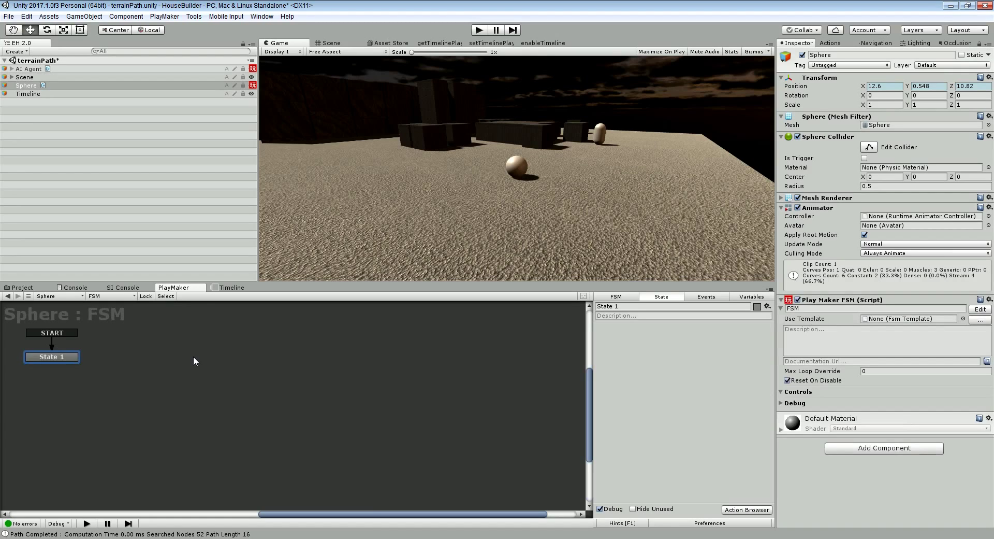
Enlarge the Sphere Collider radius to 4.65 and make it a trigger.
click(332, 43)
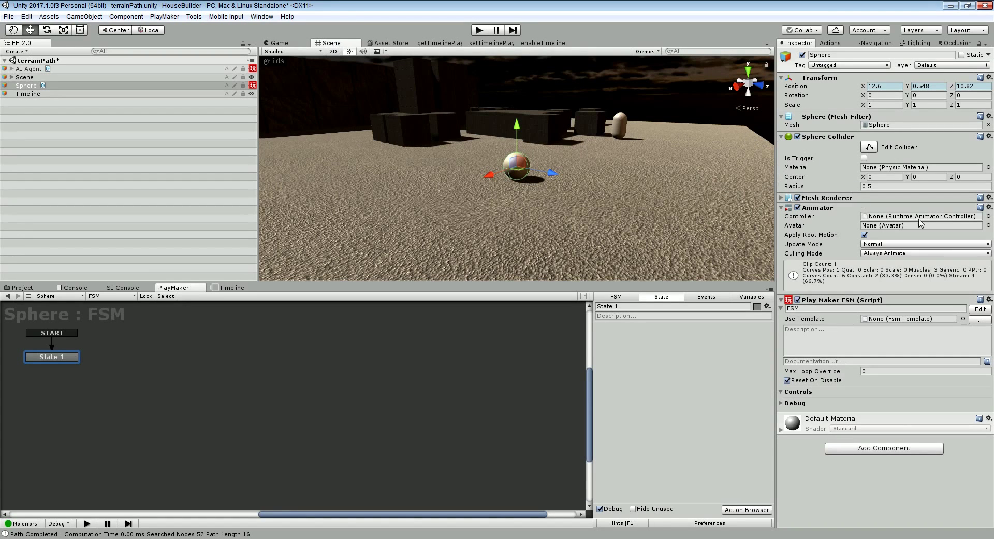
drag(798, 189, 874, 195)
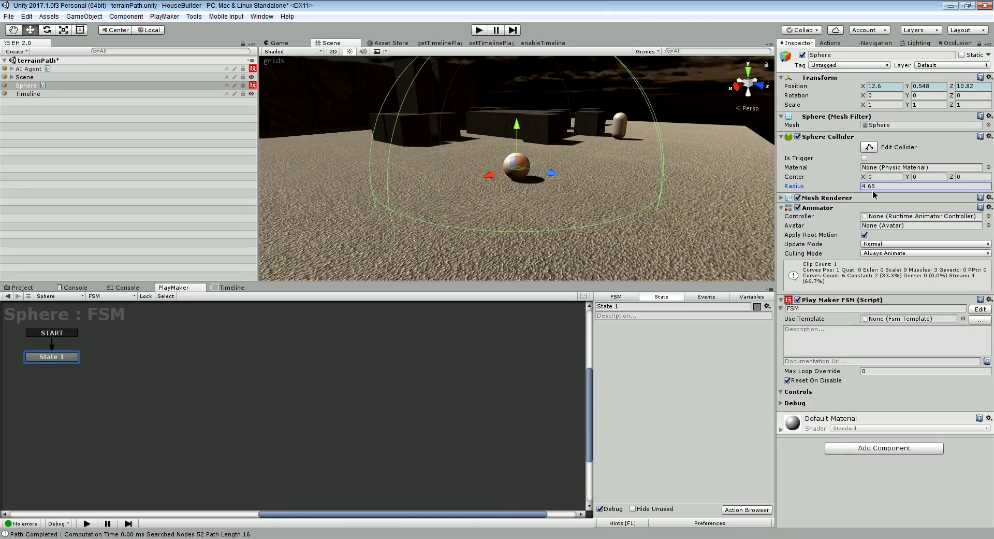
click(864, 158)
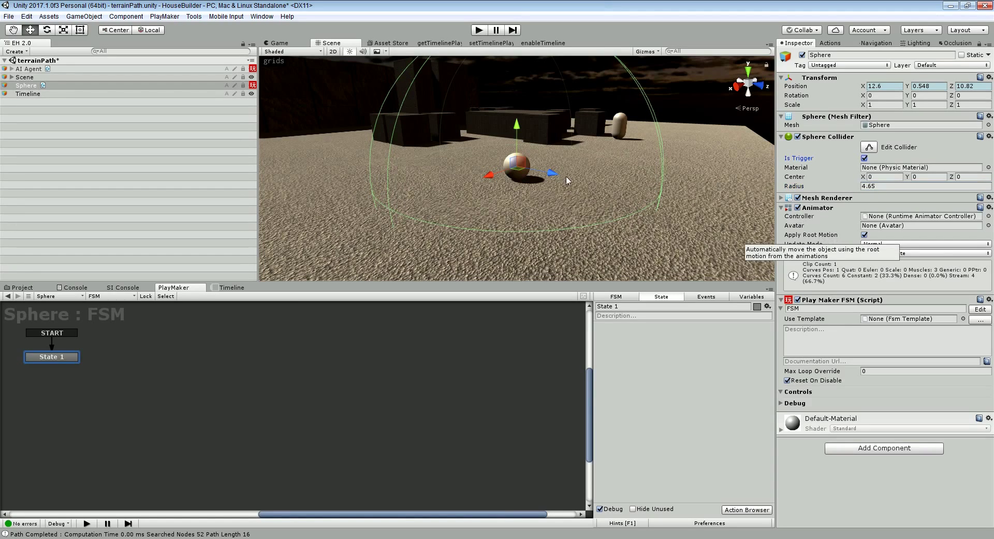
drag(66, 355, 160, 371)
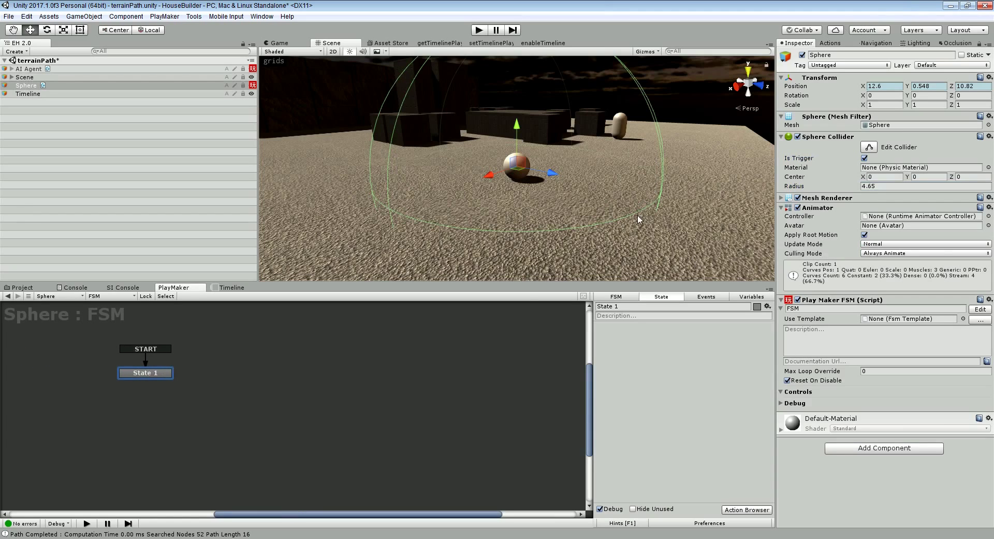
click(627, 305)
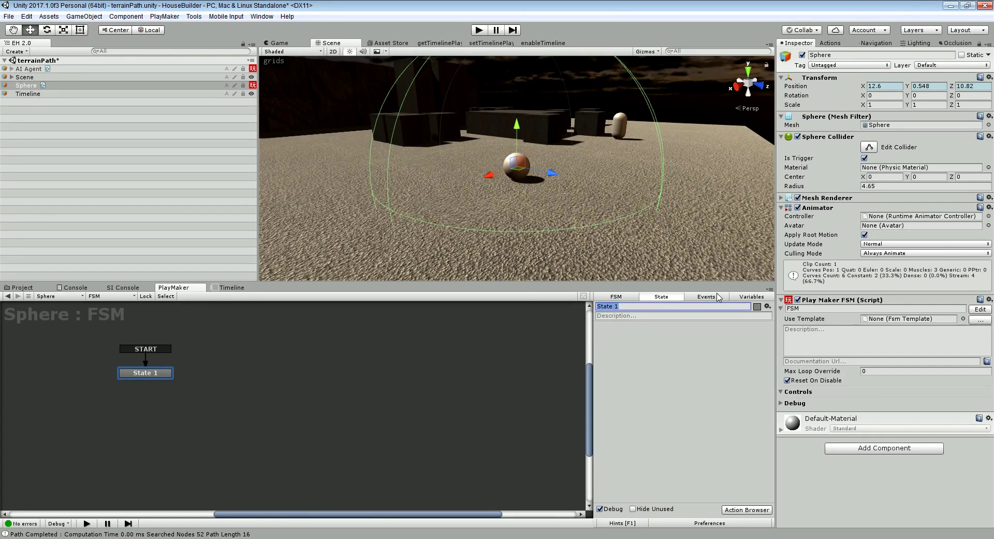
Rename State 1 to 'Wait for Trigger' and add a Trigger Event action to it.
text(Wait for Trigger)
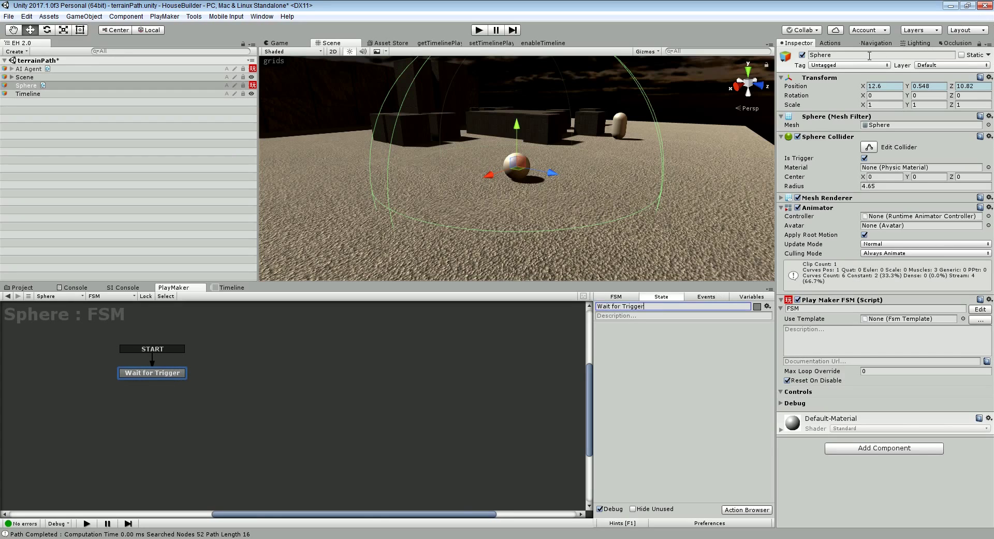
click(831, 44)
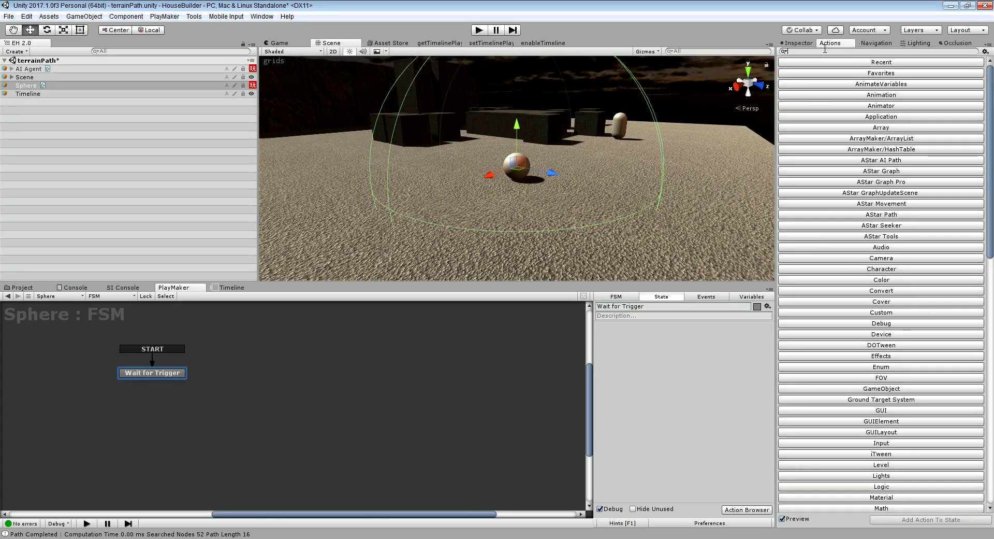
text(trigger)
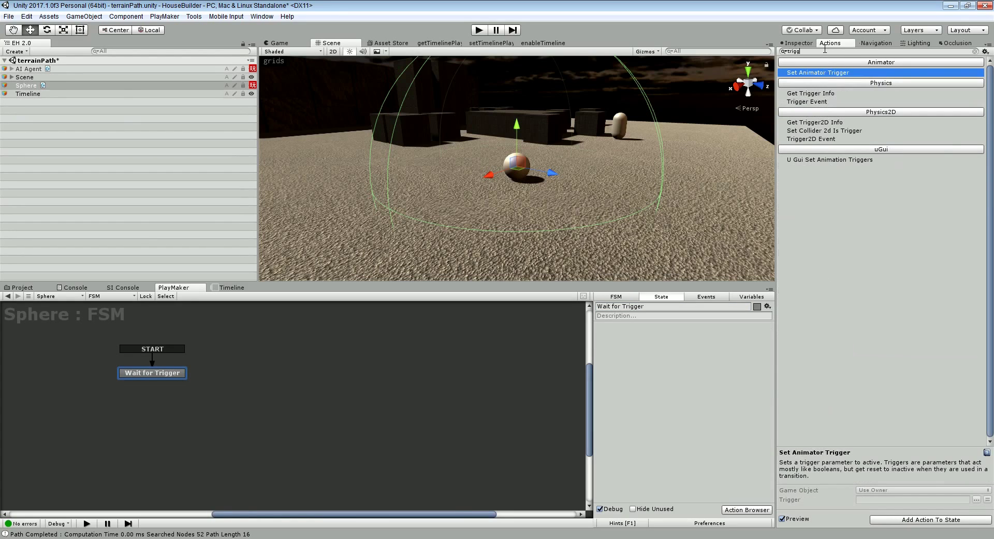
click(812, 102)
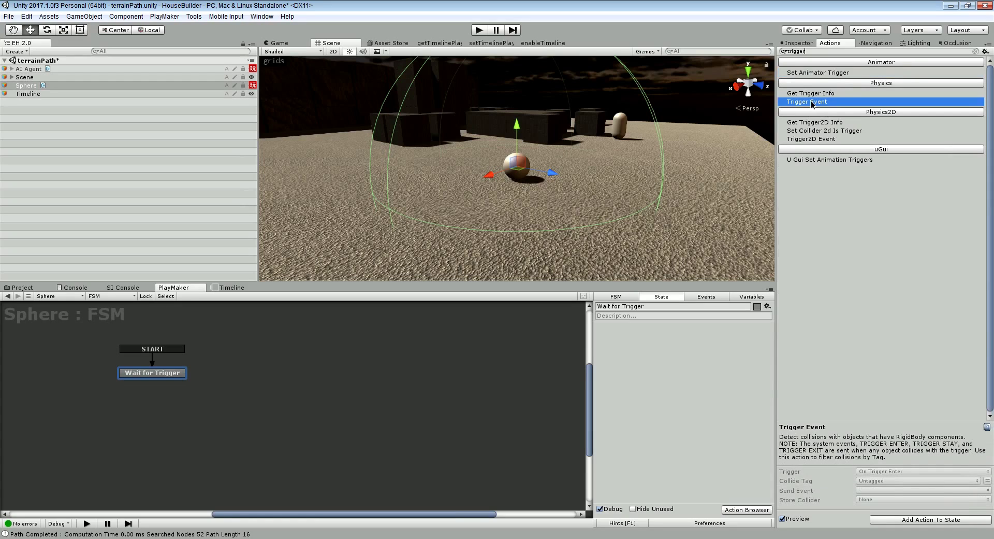
double_click(812, 102)
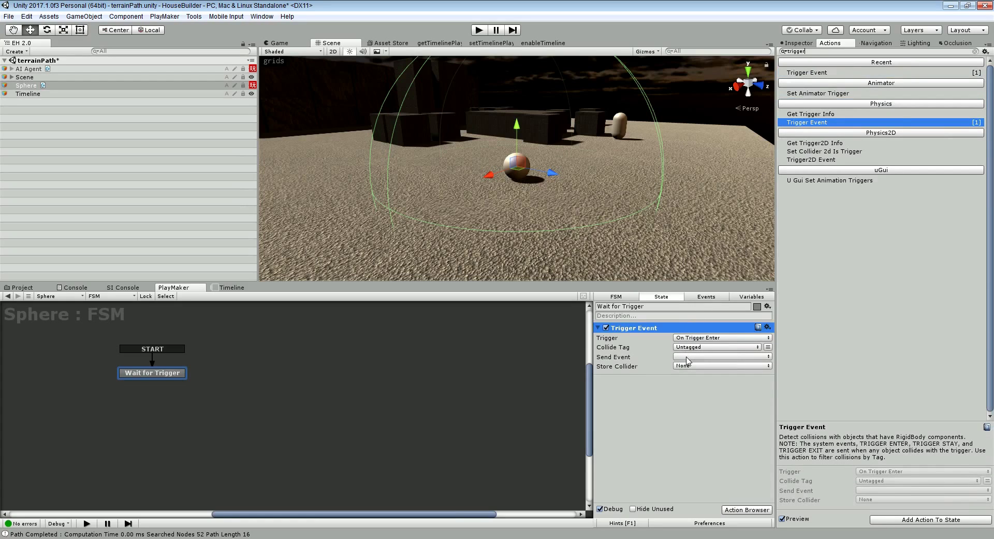
Set the Trigger Event's Send Event to a new event named 'triggered'.
click(625, 361)
click(165, 377)
click(688, 357)
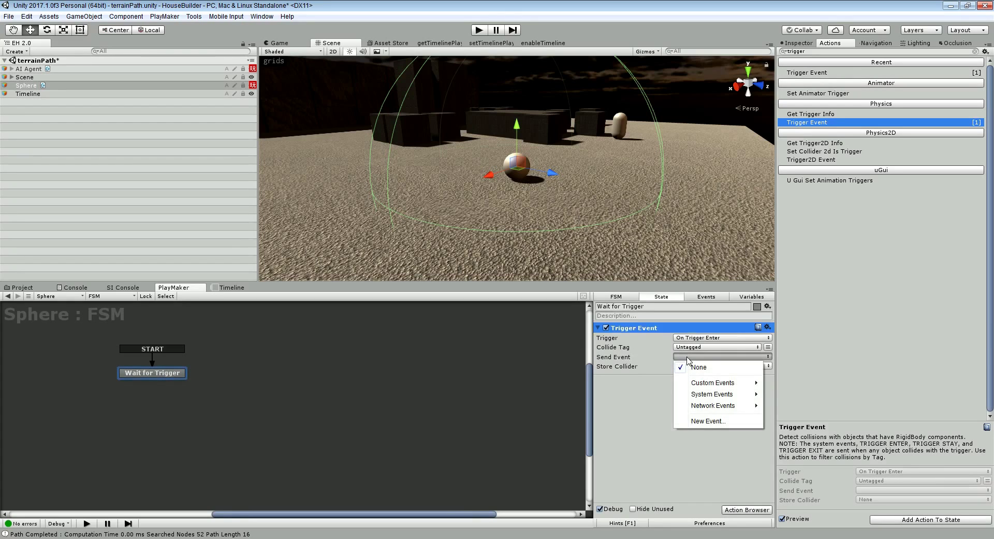
click(708, 420)
text(trig)
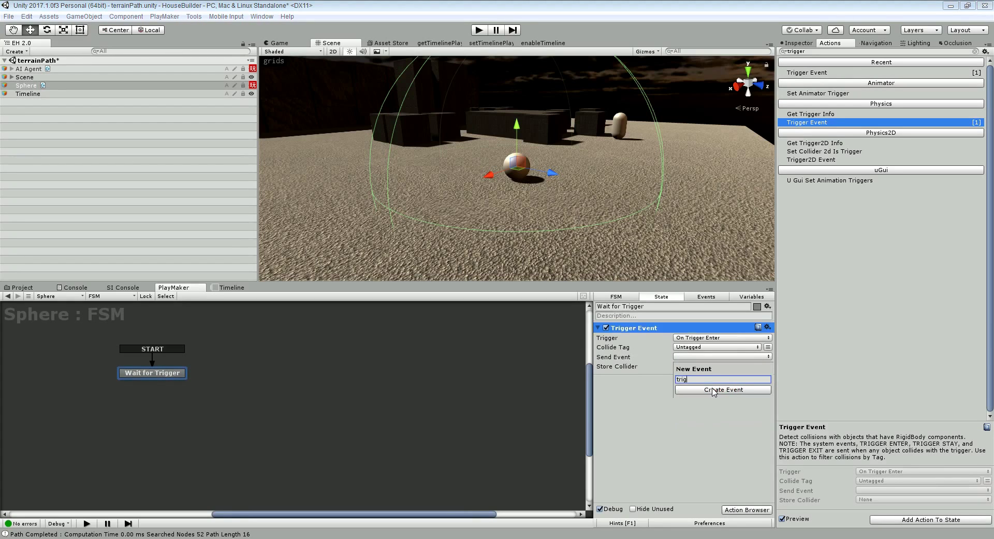
text(gered)
click(713, 389)
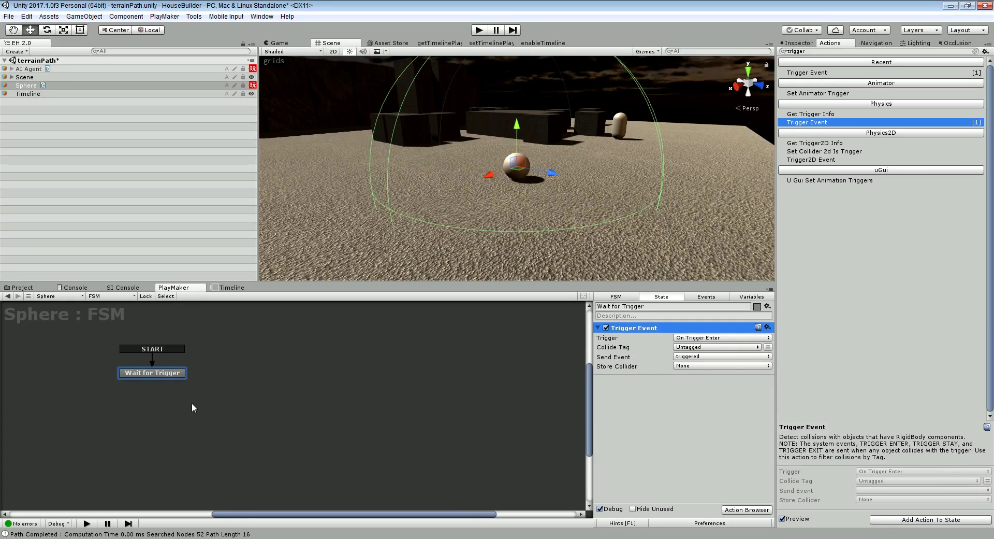
Add a 'triggered' transition to Wait for Trigger leading to a new state.
right_click(163, 373)
mouse_move(199, 378)
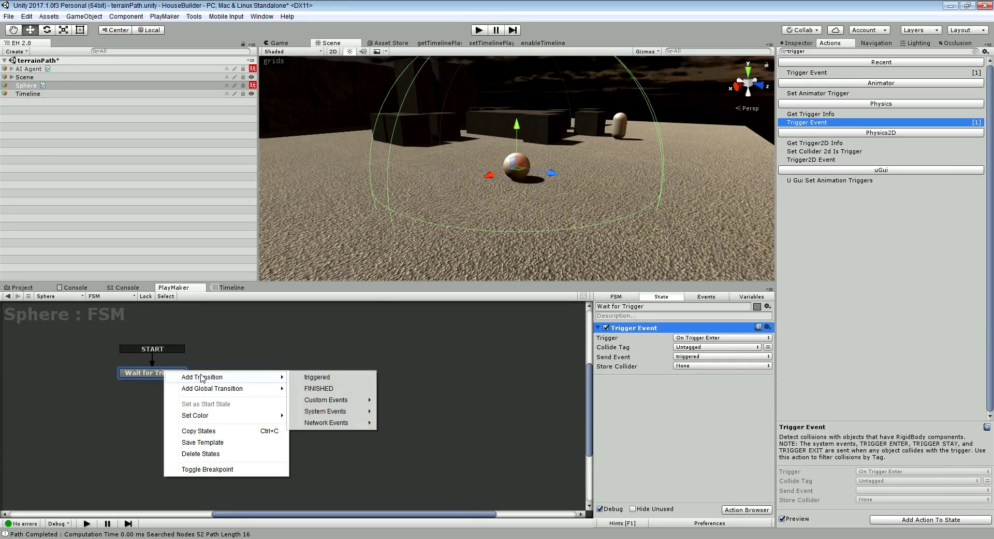
click(300, 377)
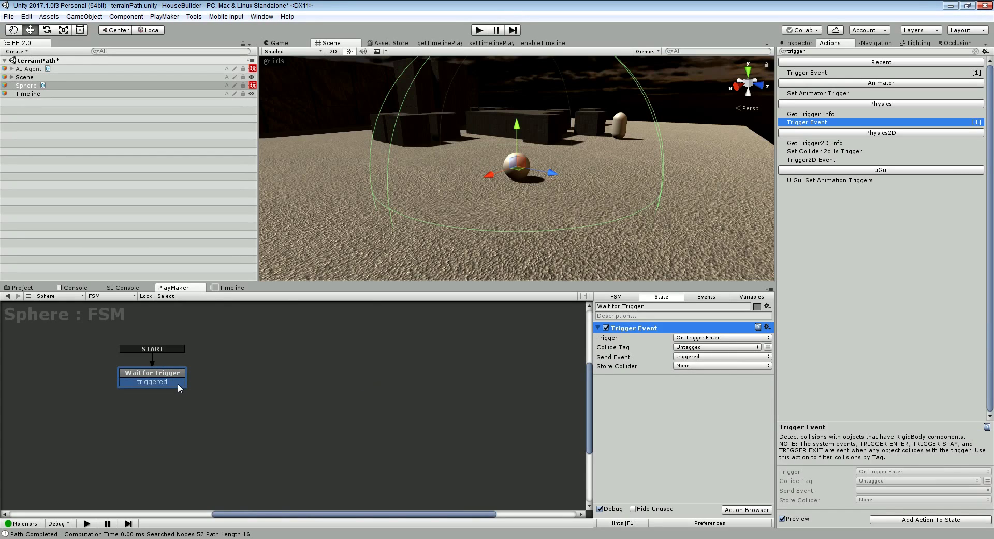
drag(182, 383, 244, 372)
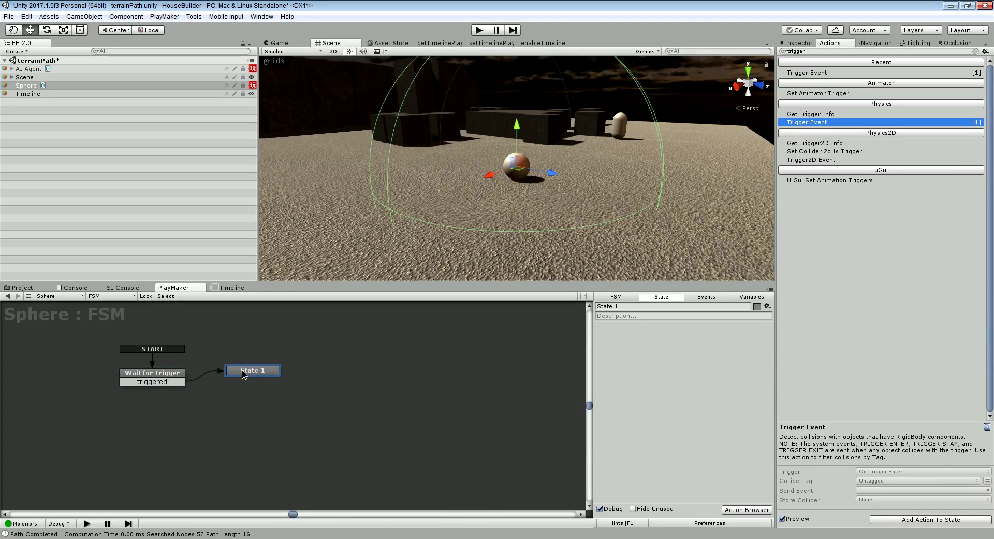
Name the new state 'Start Timeline' and dismiss the Windows activation notification.
click(626, 309)
key(ctrl+a)
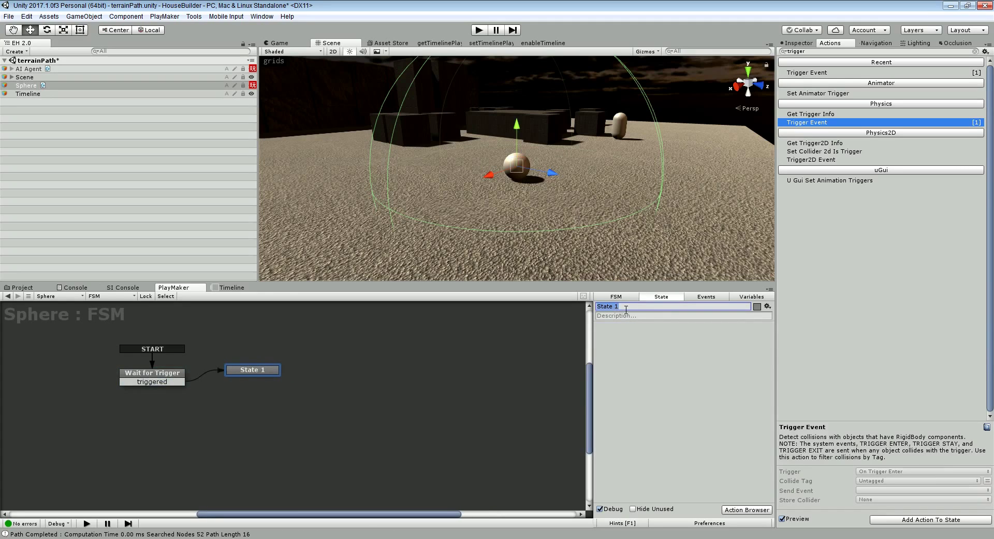
text(Start Timeline)
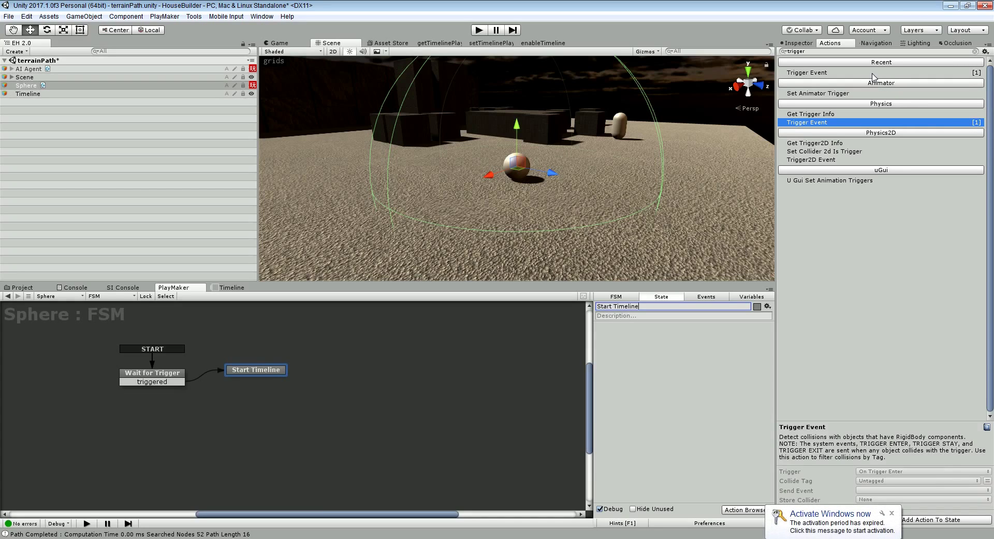
click(892, 513)
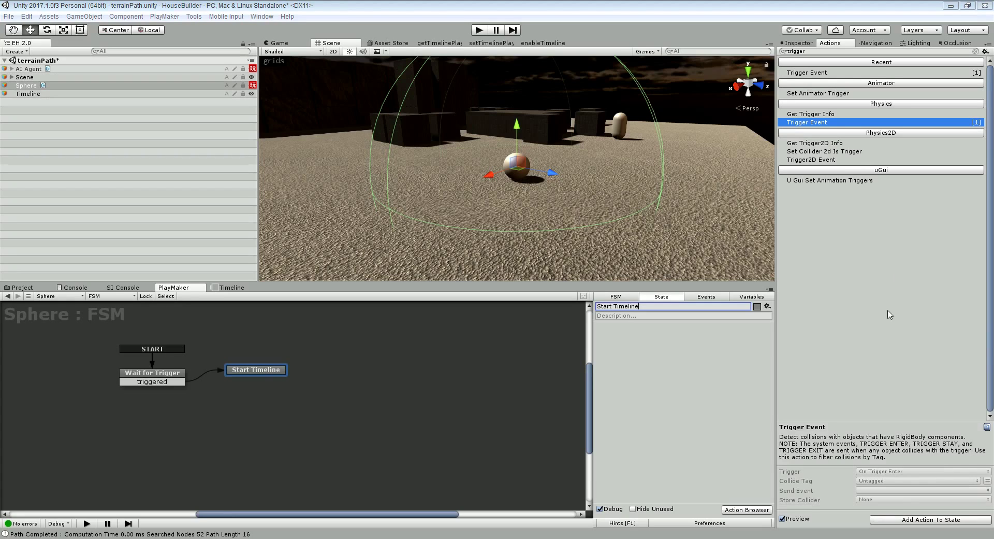
click(799, 43)
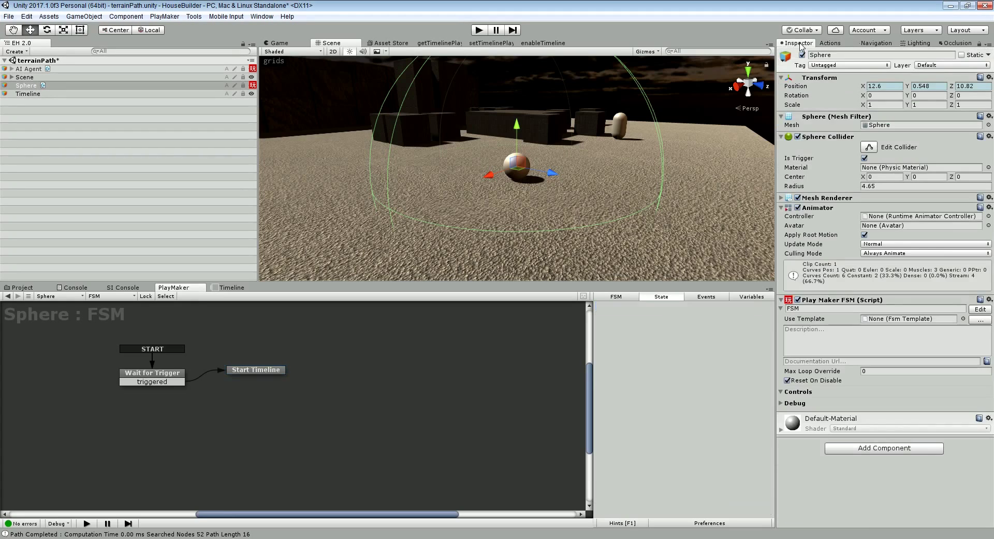
Add the Play Timeline action from the Timeline category to the Start Timeline state.
click(830, 44)
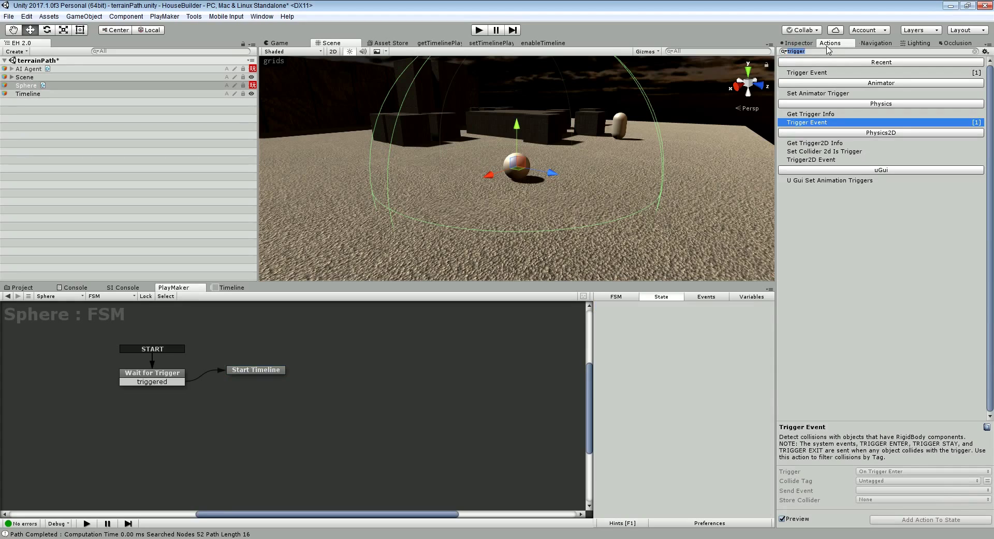
key(BackSpace)
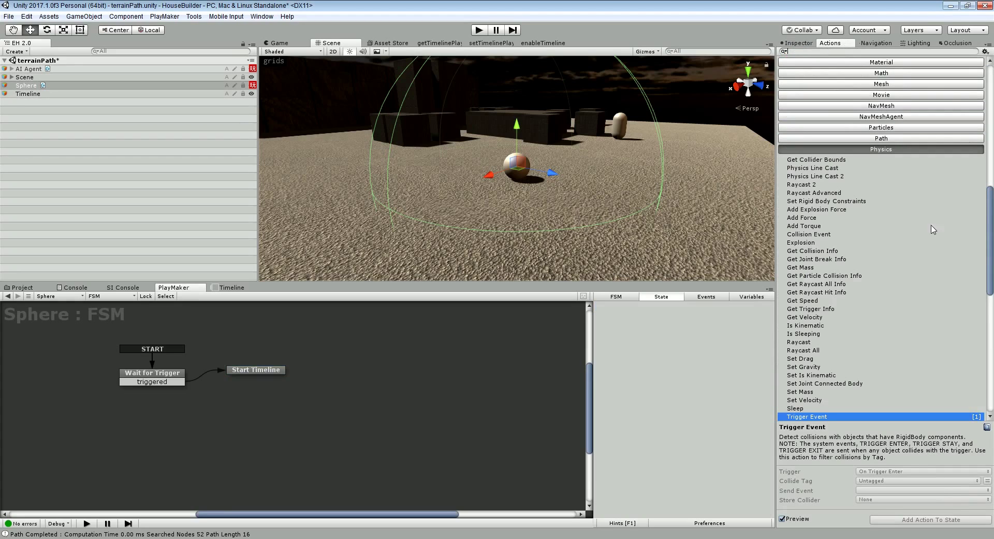
click(895, 150)
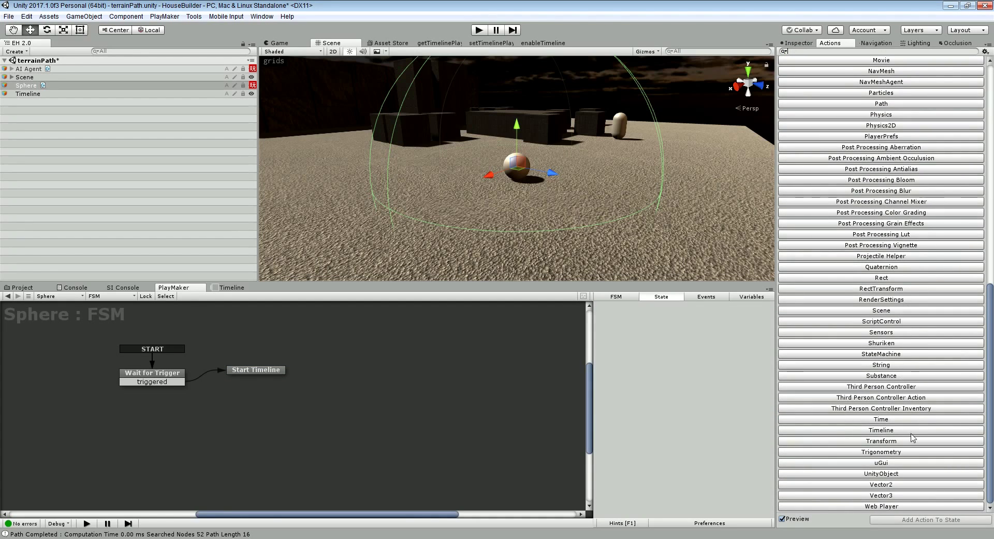
click(882, 429)
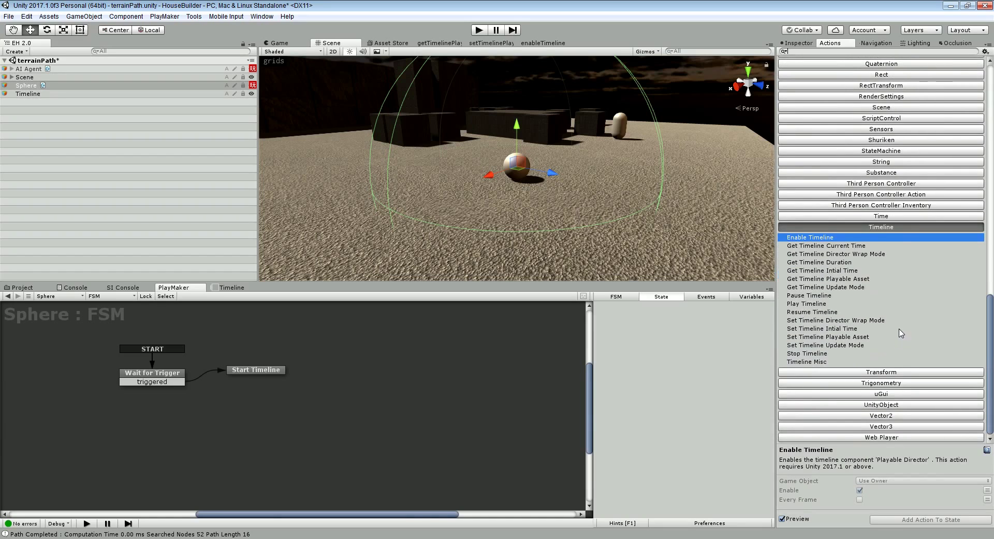
click(821, 305)
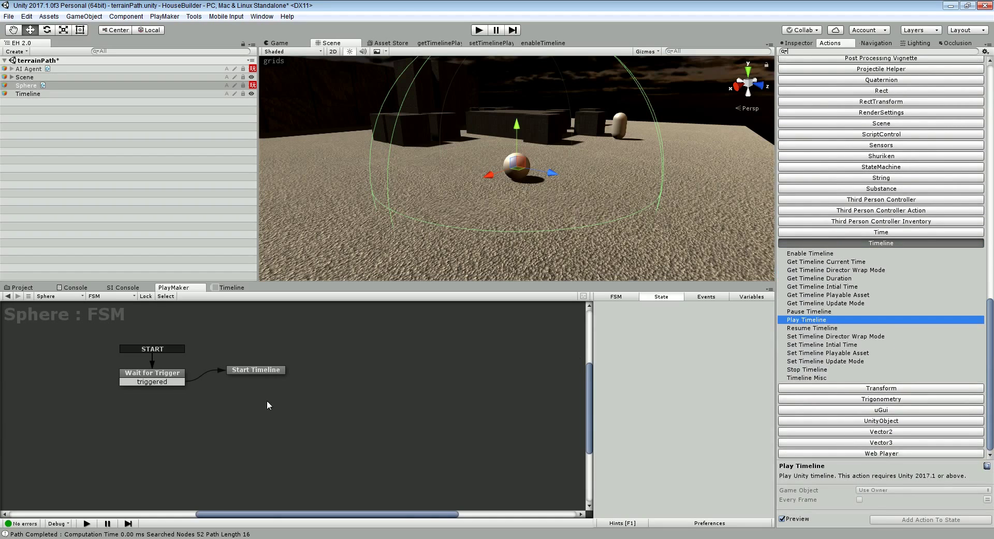
click(256, 369)
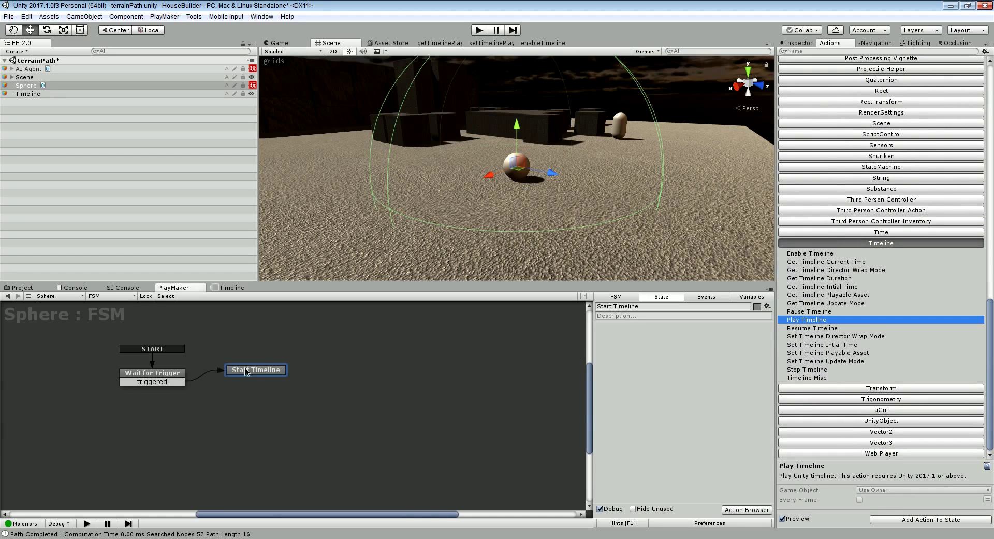
double_click(800, 320)
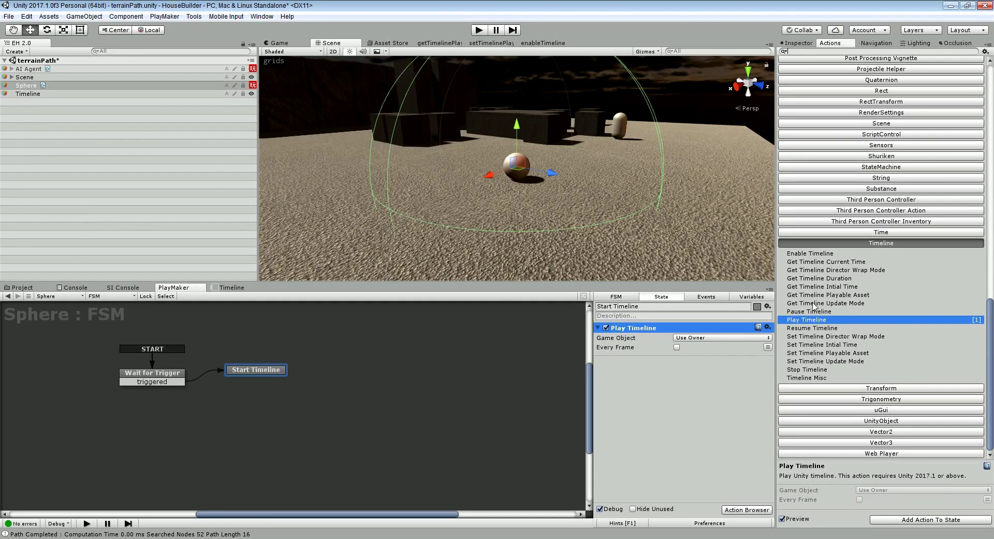
Set Play Timeline's Game Object to Specify Game Object, assigning the Timeline object.
click(731, 335)
click(721, 362)
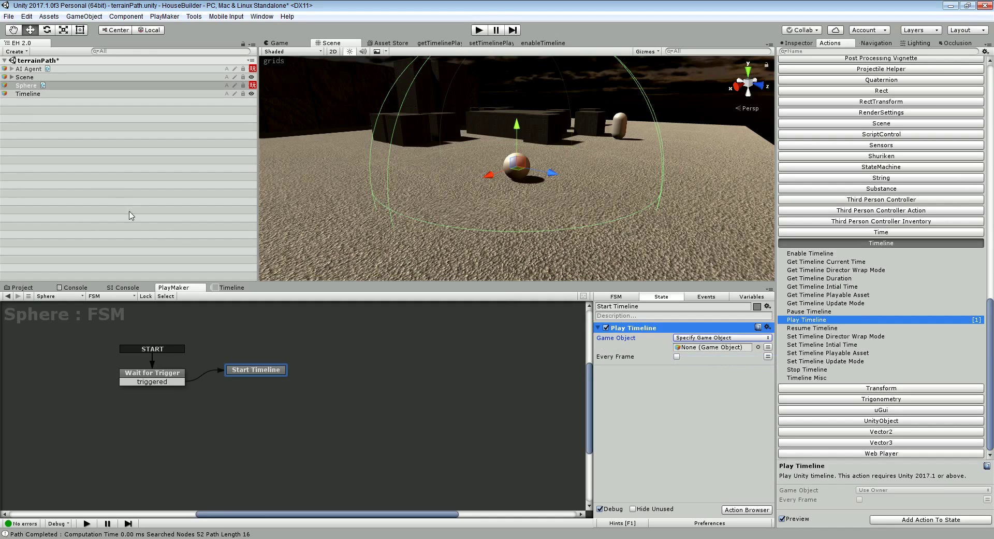
drag(32, 100, 700, 350)
drag(259, 378, 274, 376)
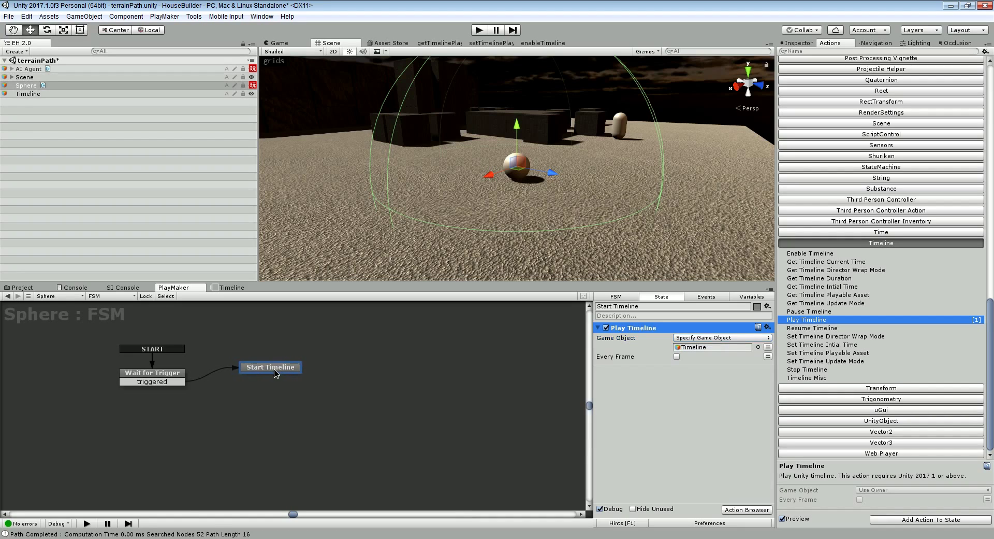
click(481, 30)
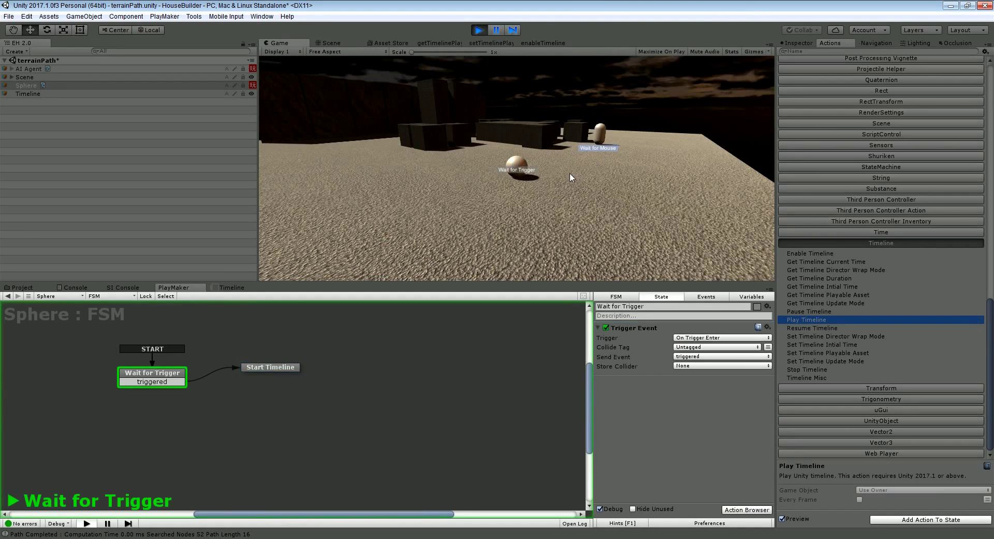
click(570, 177)
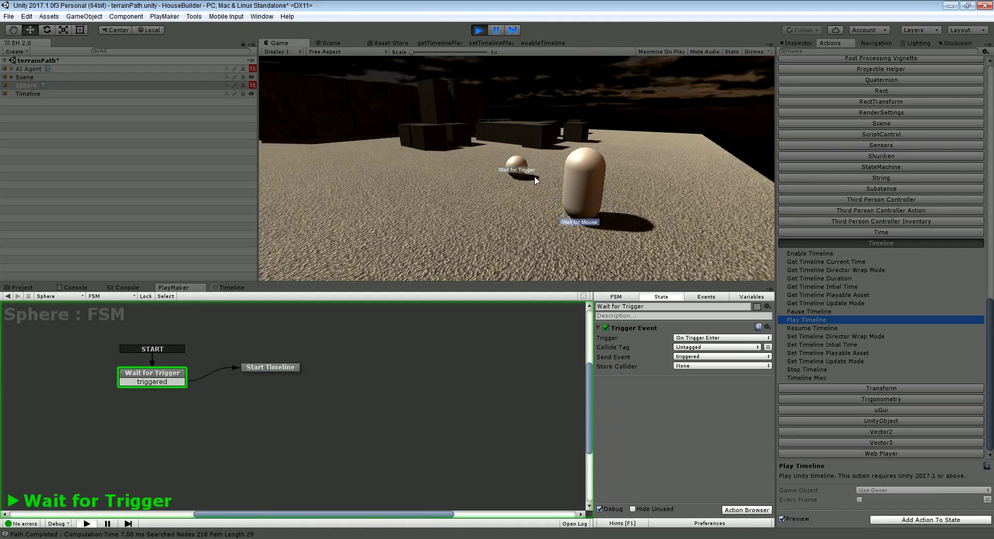
click(480, 30)
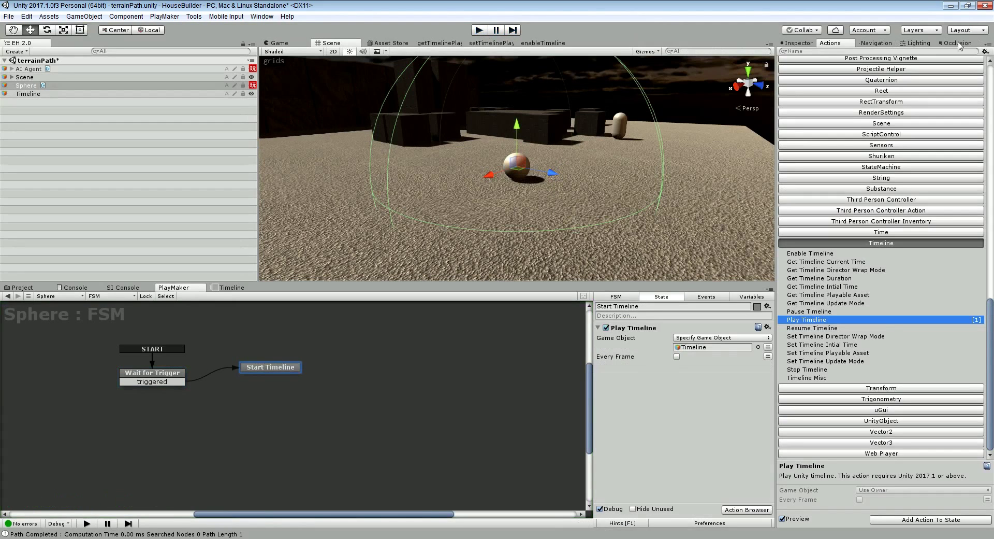
Select the AI Agent's Body child and enable its Capsule Collider.
click(794, 44)
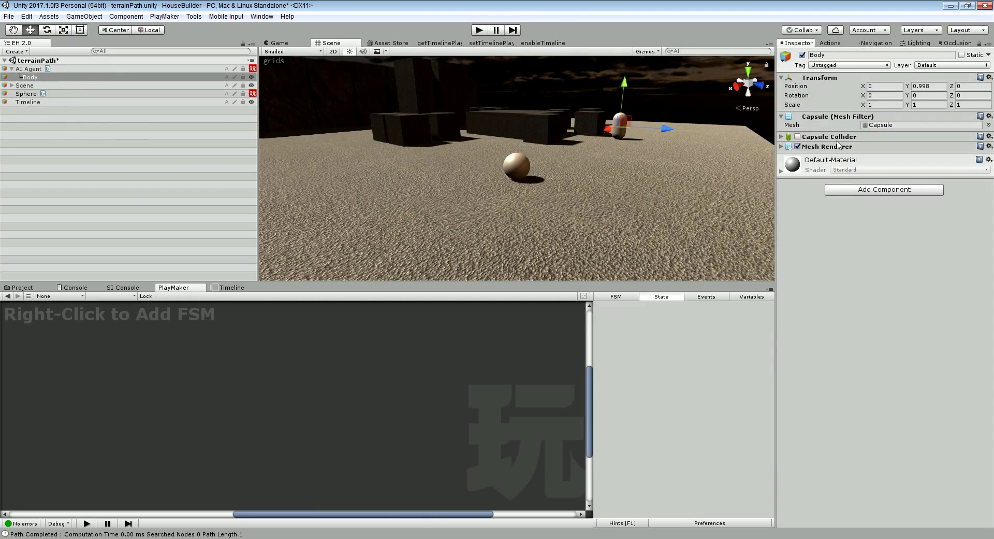
click(30, 69)
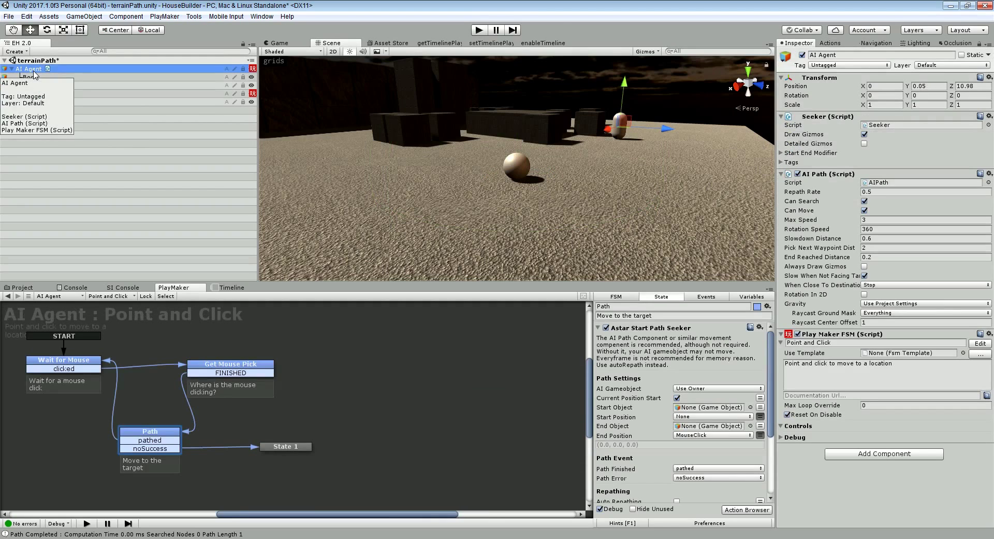
click(30, 77)
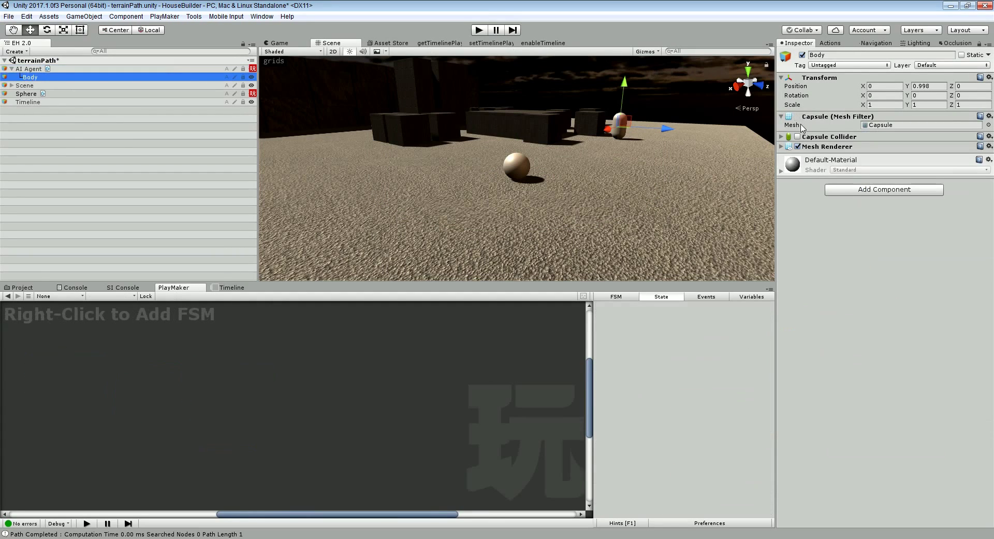
click(798, 137)
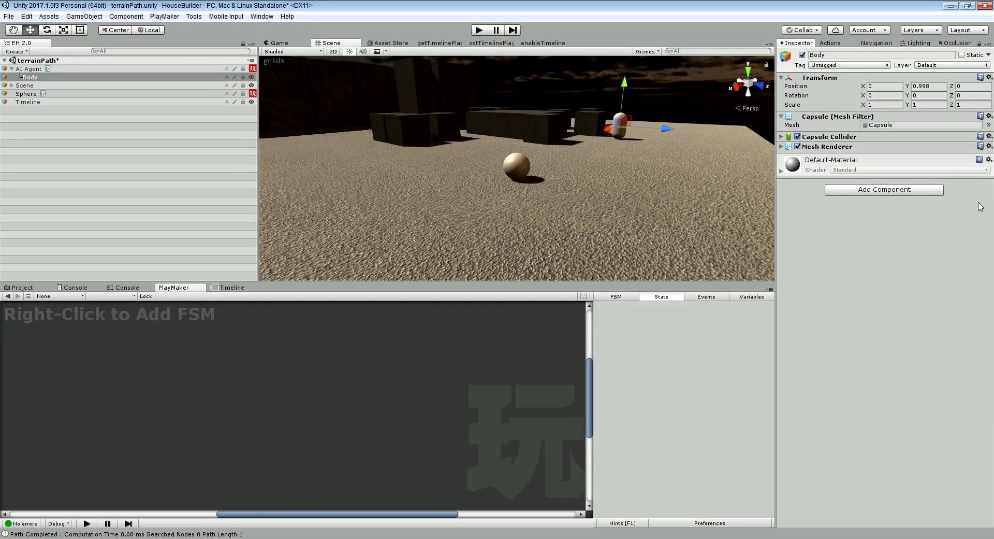
Add a kinematic Rigidbody with Use Gravity off to the Body, then enter Play mode.
click(918, 191)
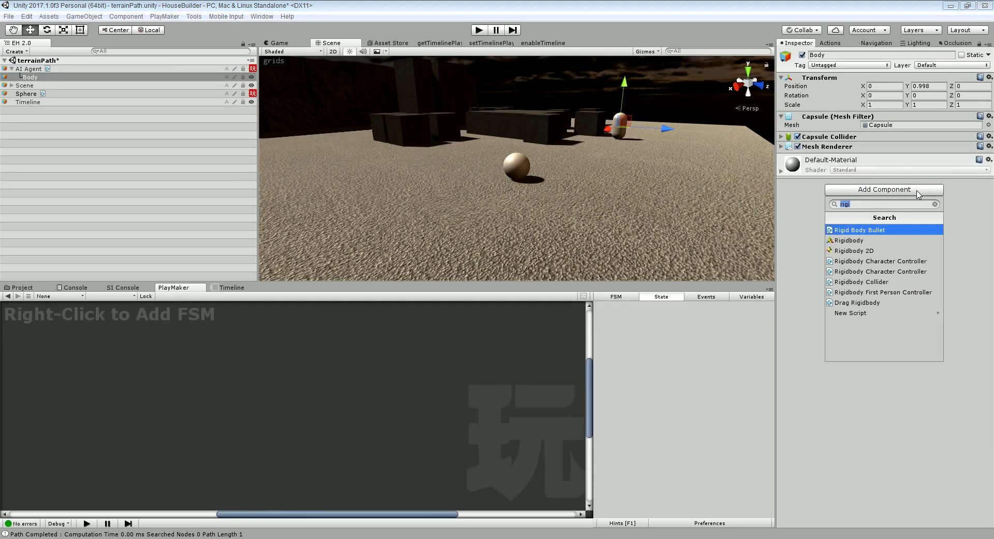
click(849, 240)
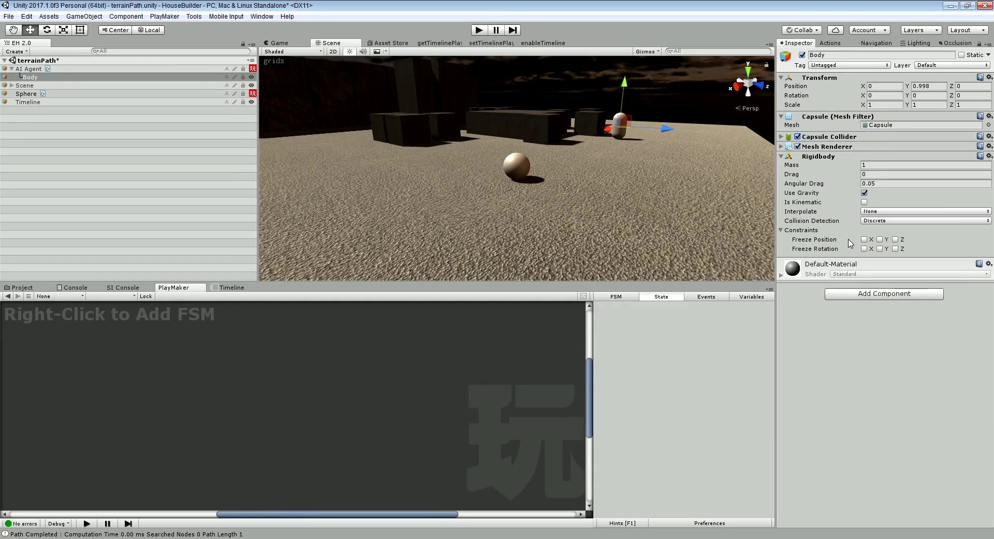
click(864, 202)
click(864, 193)
click(479, 30)
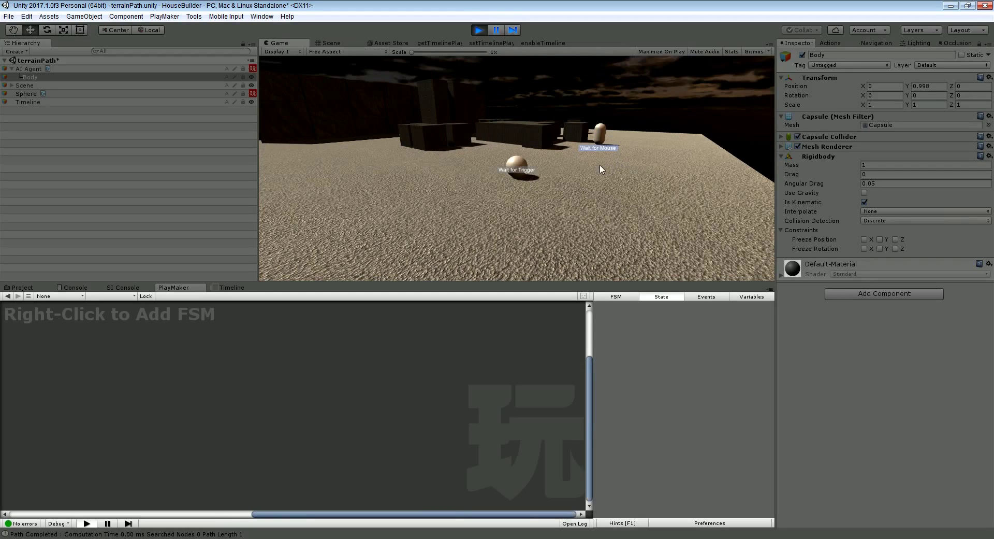
Walk the agent into the trigger sphere twice so it reaches Start Timeline, then stop Play mode.
click(584, 169)
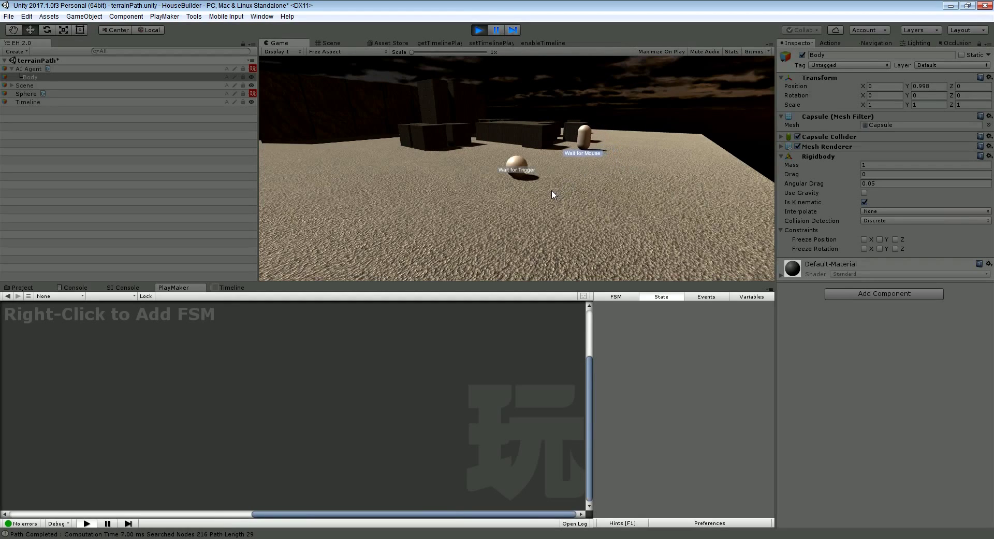
click(553, 191)
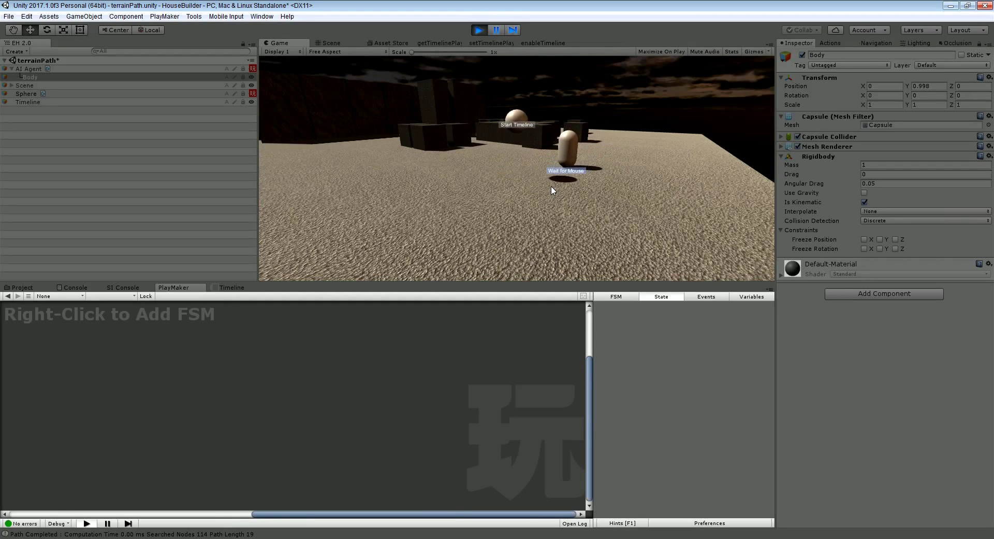
click(554, 178)
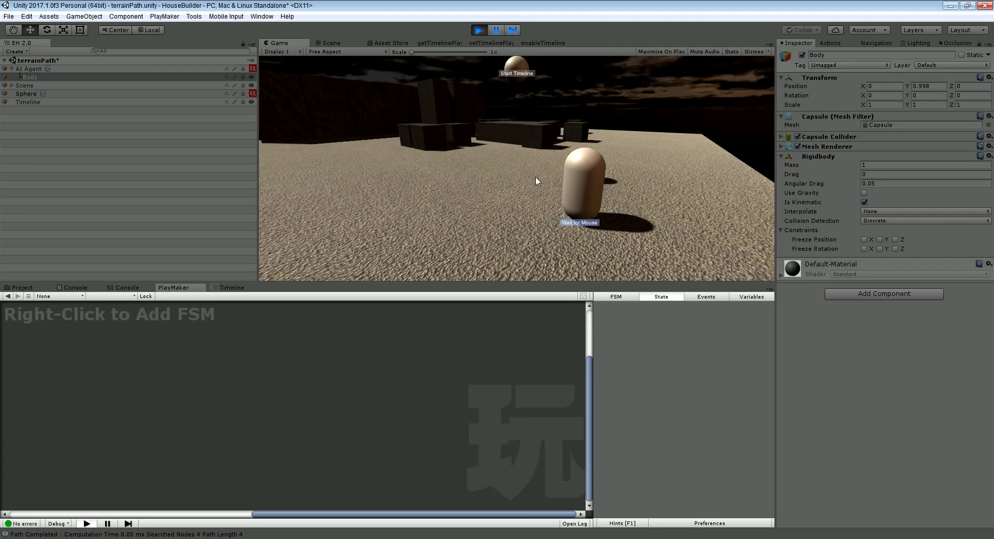
click(600, 138)
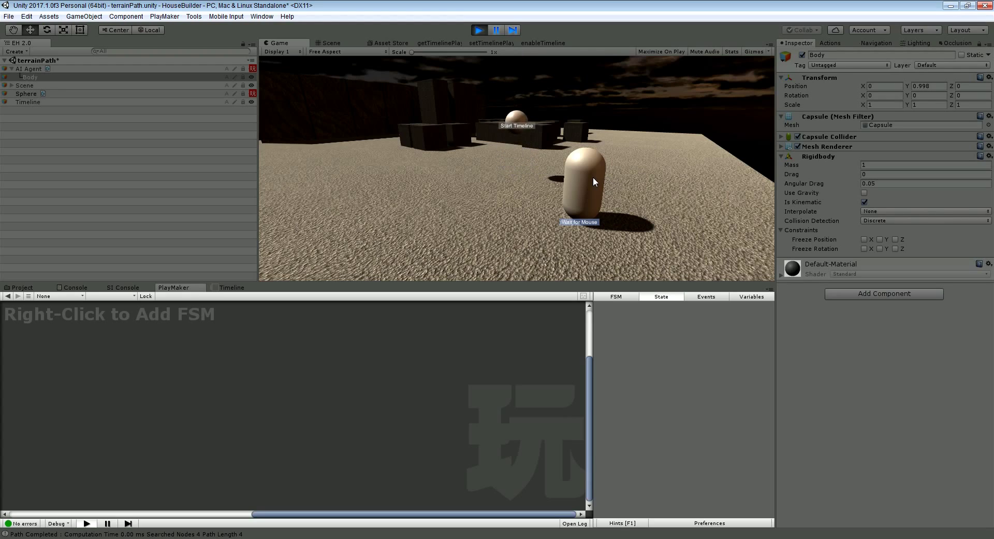
click(480, 30)
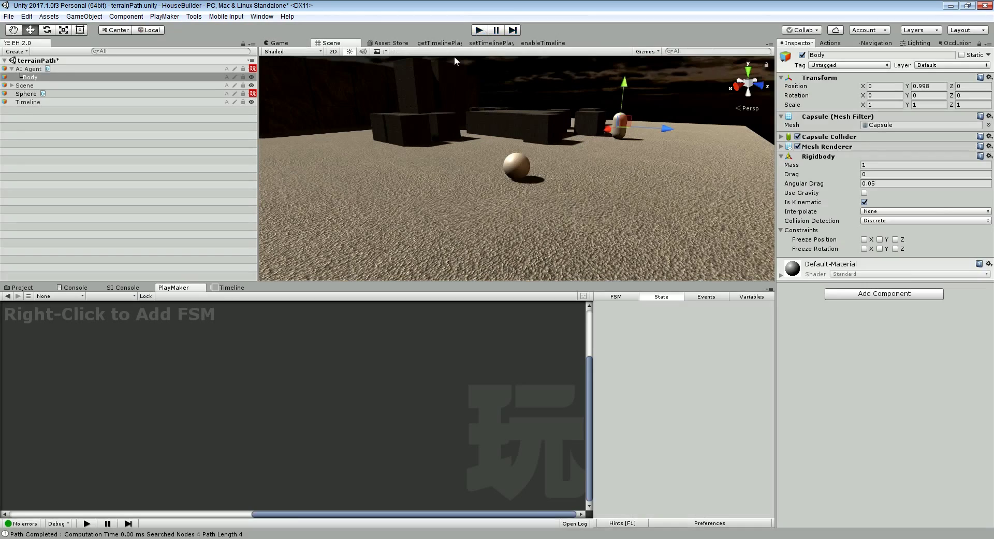
Show the Timeline editor with timelineTutorial's Timeline and Sphere tracks.
click(231, 287)
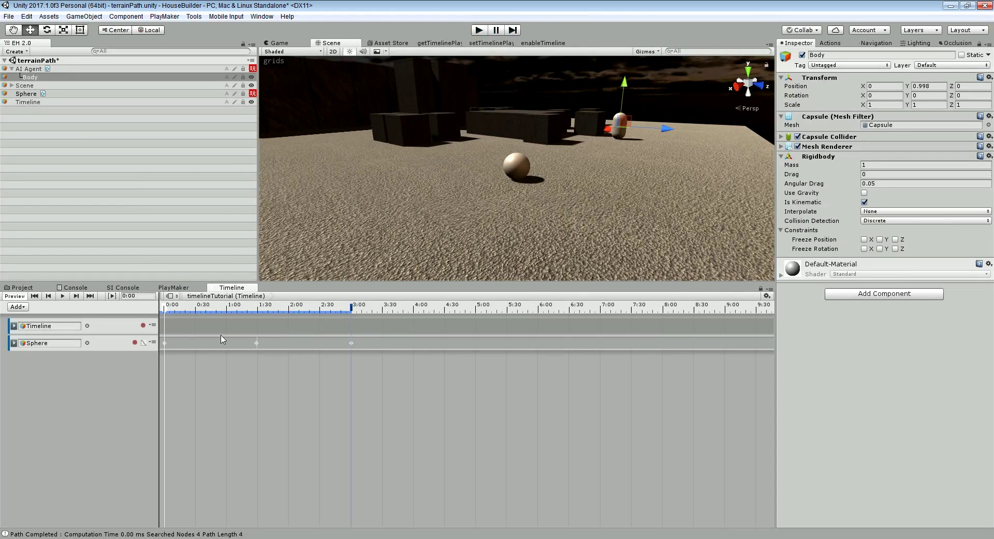